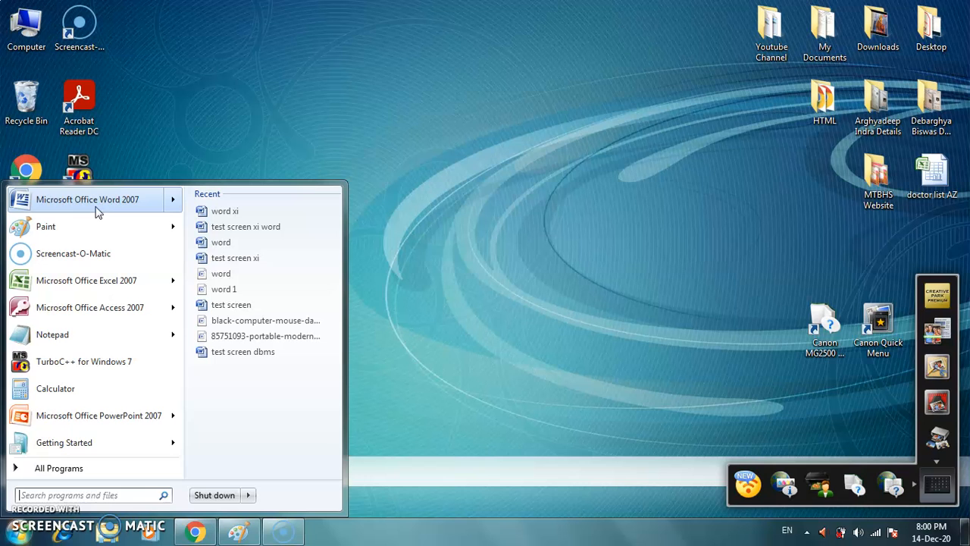
Step: Launch Microsoft Office Word 2007 and write the sentence "I live in India." in the empty document
{"action": "left_click", "coordinate": [101, 203]}
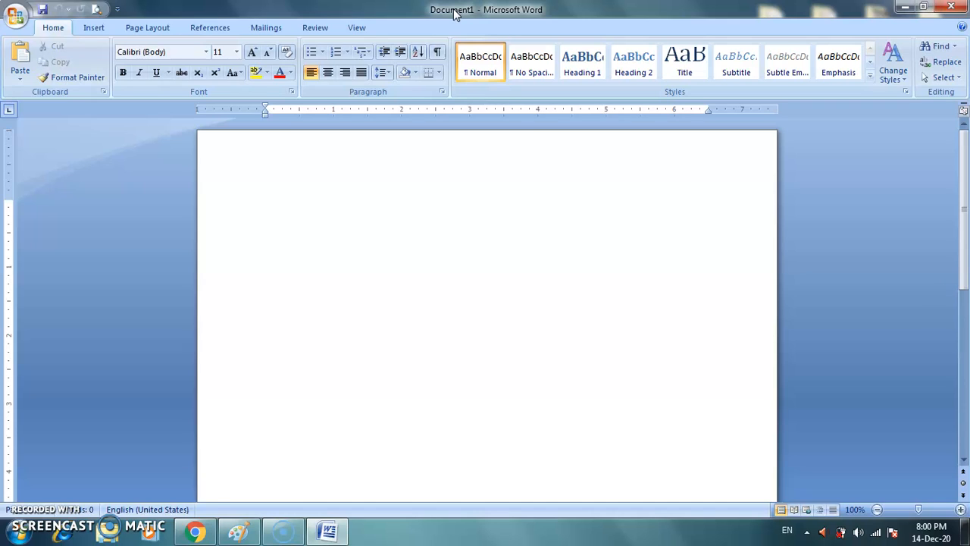
{"action": "type", "text": "Hi"}
{"action": "type", "text": "ive in In"}
{"action": "type", "text": "dia."}
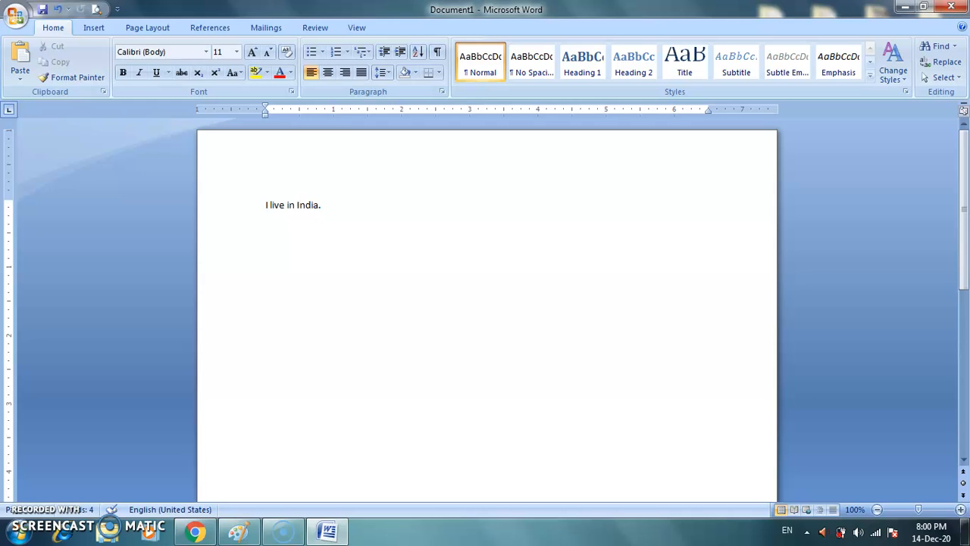
Step: Create a new document from the Blank document template in the Blank and recent category
{"action": "left_click", "coordinate": [16, 17]}
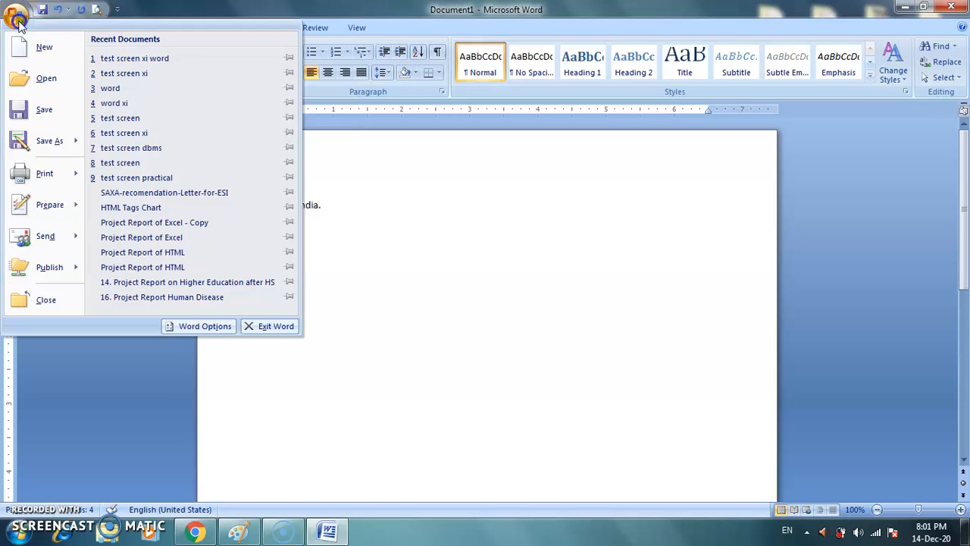
{"action": "left_click", "coordinate": [44, 48]}
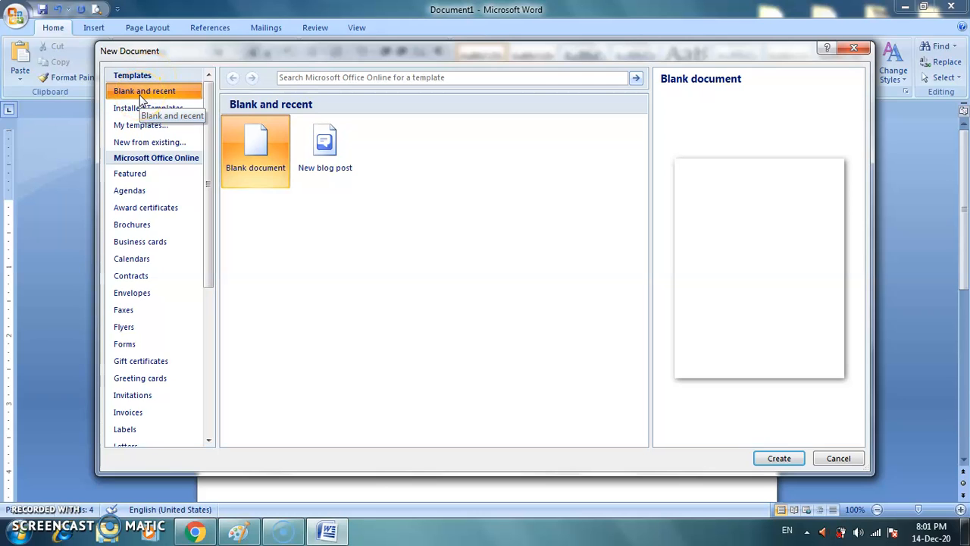
{"action": "left_click", "coordinate": [168, 97]}
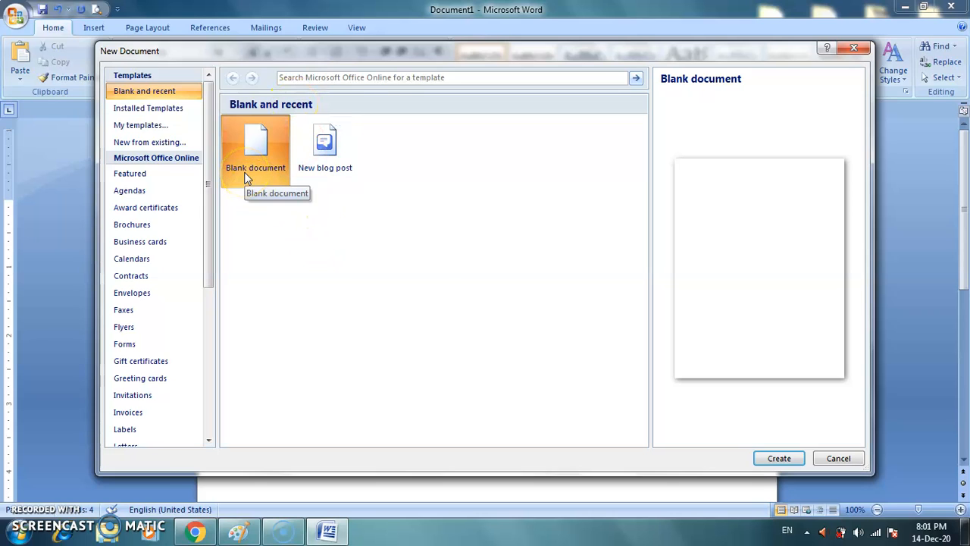
{"action": "left_click", "coordinate": [321, 174]}
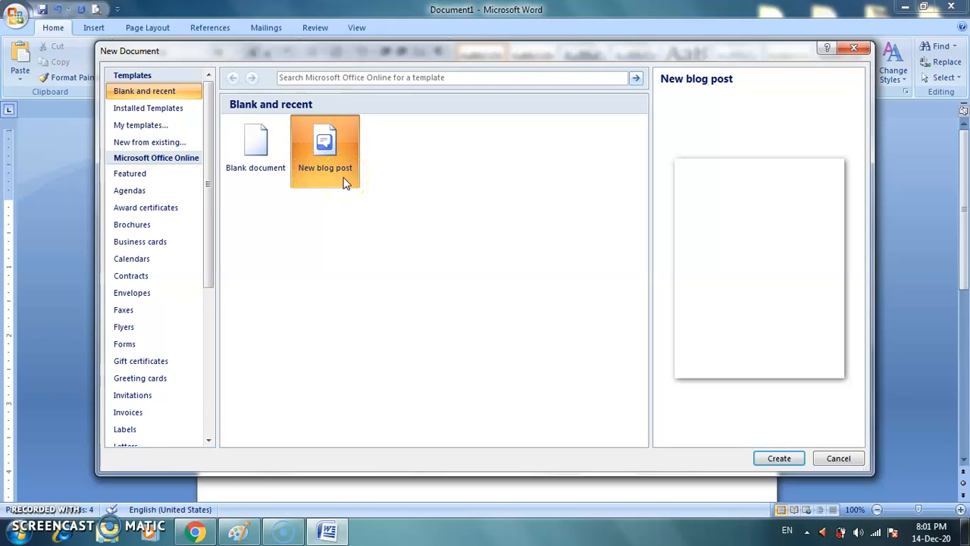
{"action": "left_click", "coordinate": [271, 169]}
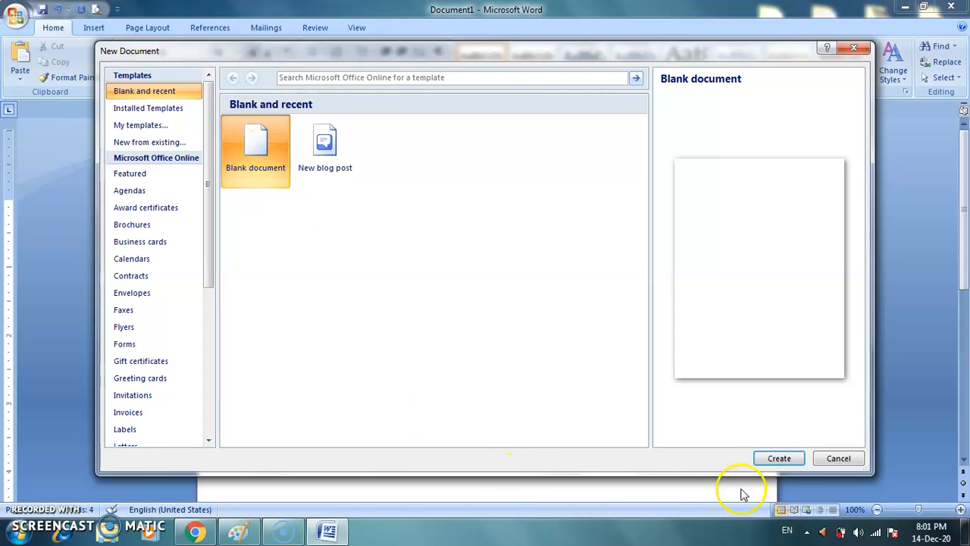
{"action": "left_click", "coordinate": [779, 458]}
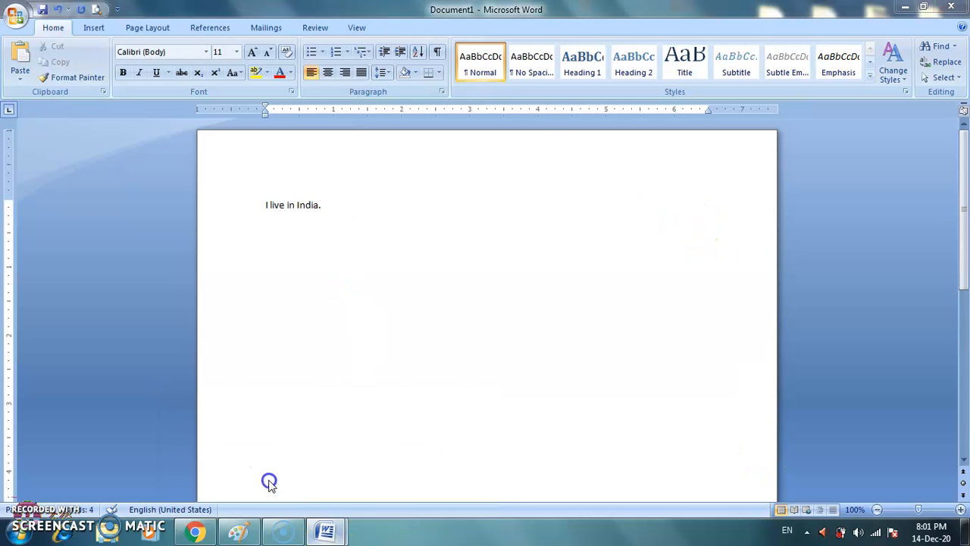
Step: Switch between the open windows to view Document1 and return to Document2
{"action": "mouse_move", "coordinate": [323, 526]}
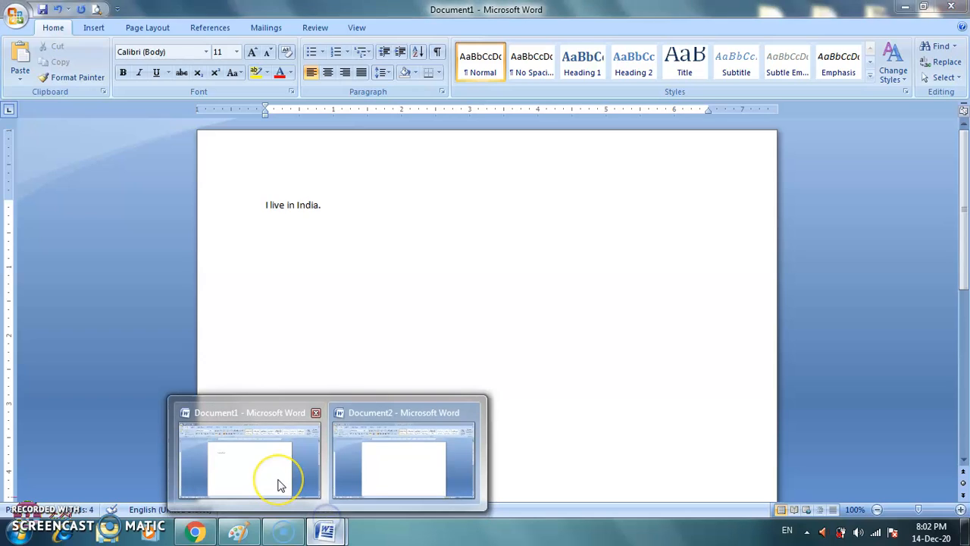
{"action": "left_click", "coordinate": [278, 484]}
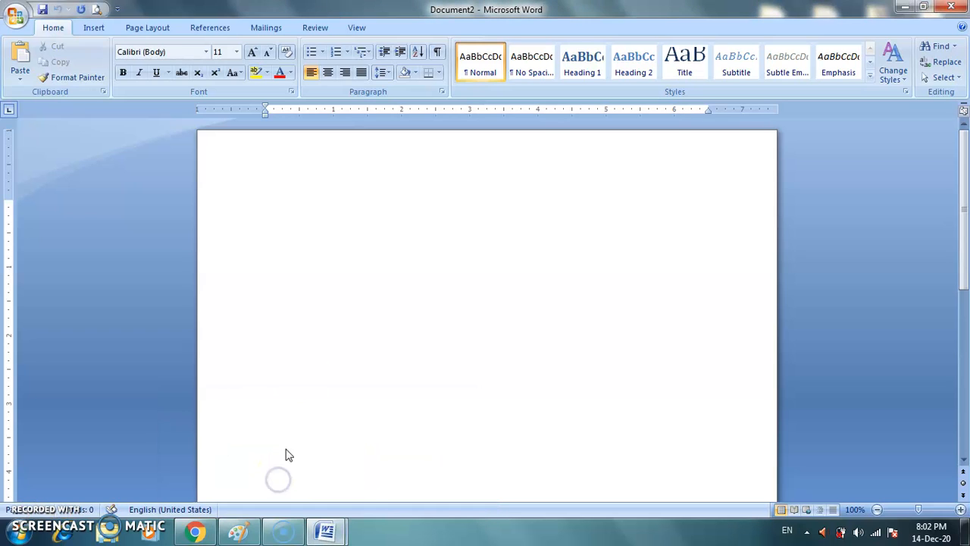
{"action": "mouse_move", "coordinate": [329, 526]}
{"action": "left_click", "coordinate": [372, 451]}
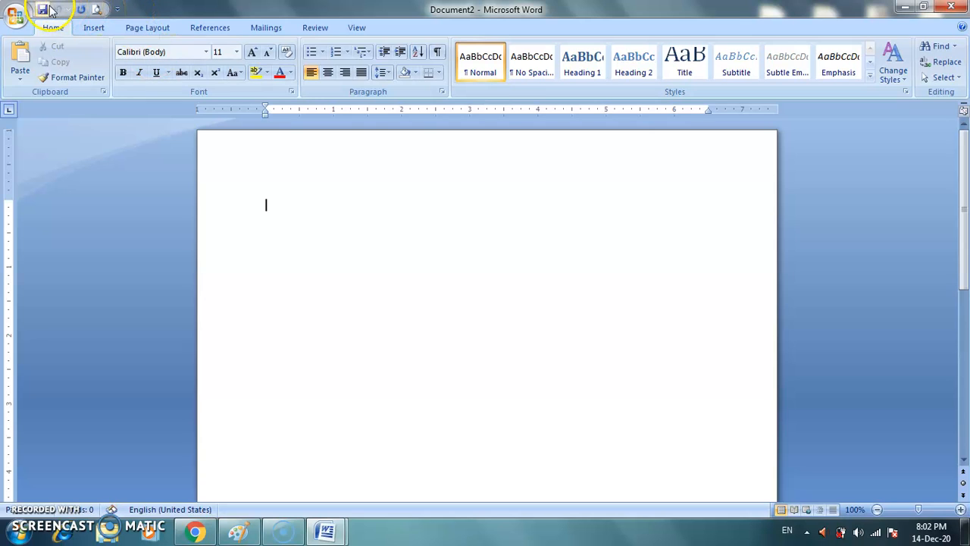
Step: Add the New command to the Quick Access Toolbar and use it to create another document
{"action": "left_click", "coordinate": [118, 10]}
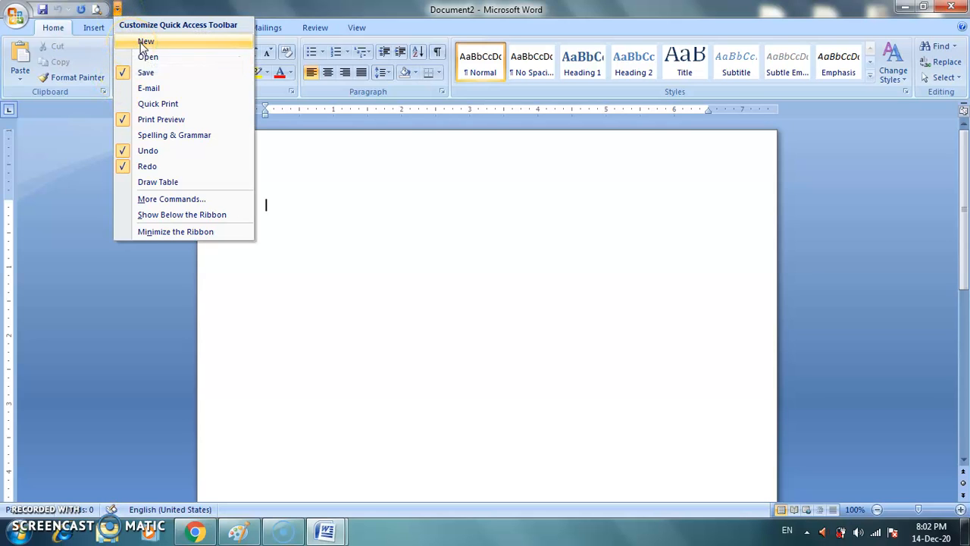
{"action": "left_click", "coordinate": [141, 43]}
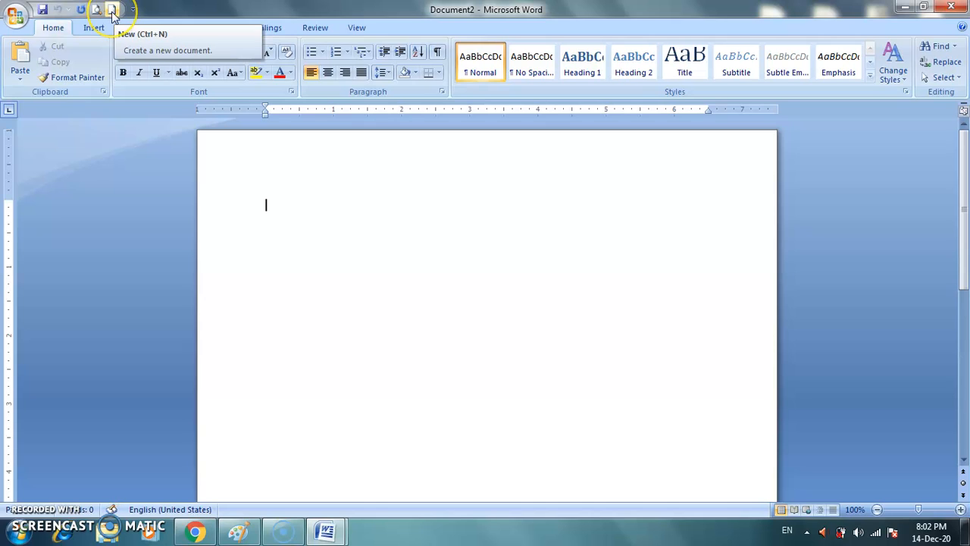
{"action": "left_click", "coordinate": [112, 12]}
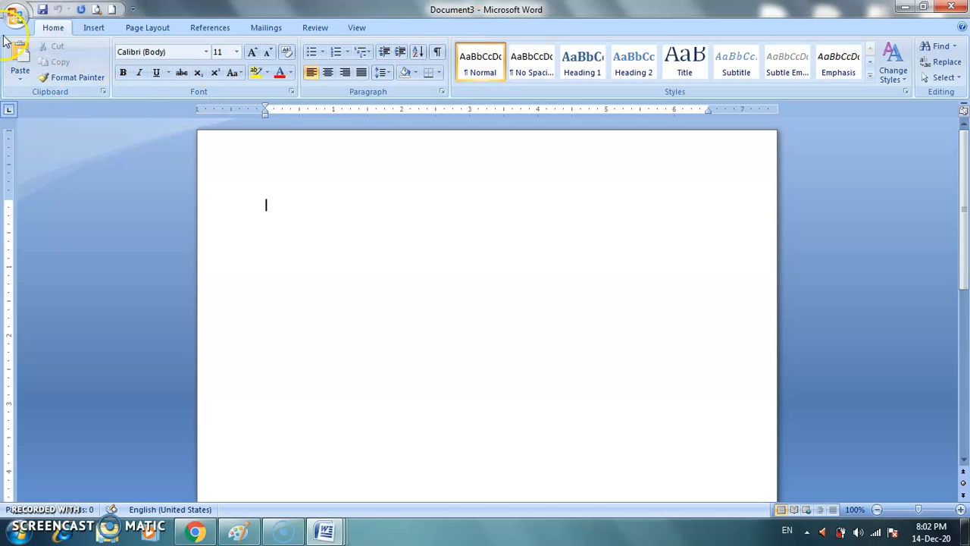
Step: Create one more blank document directly, without choosing a template
{"action": "left_click", "coordinate": [17, 16]}
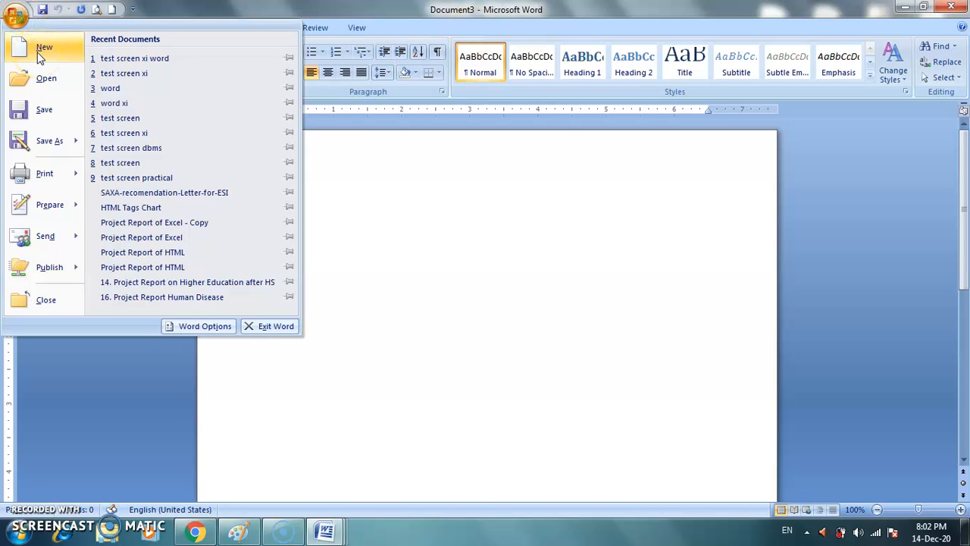
{"action": "left_click", "coordinate": [171, 5]}
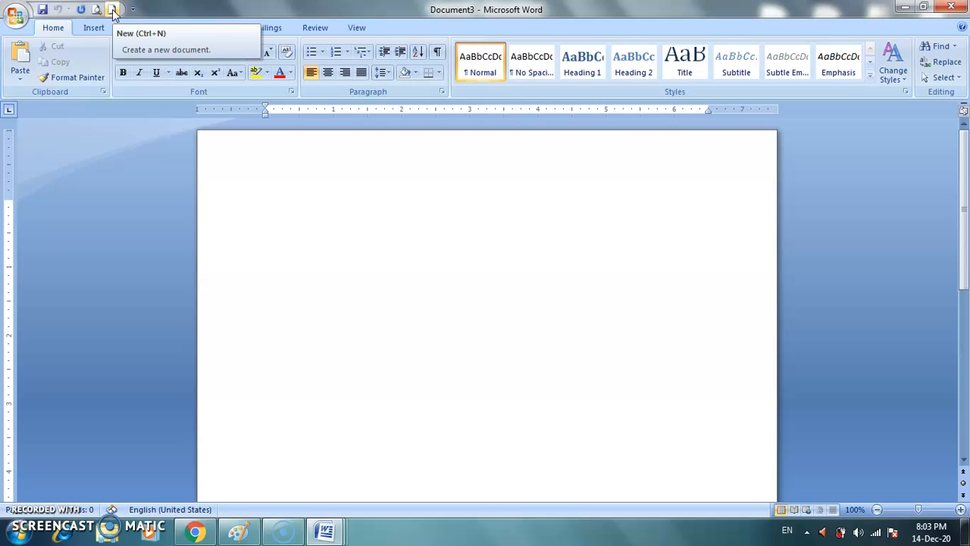
{"action": "left_click", "coordinate": [269, 268]}
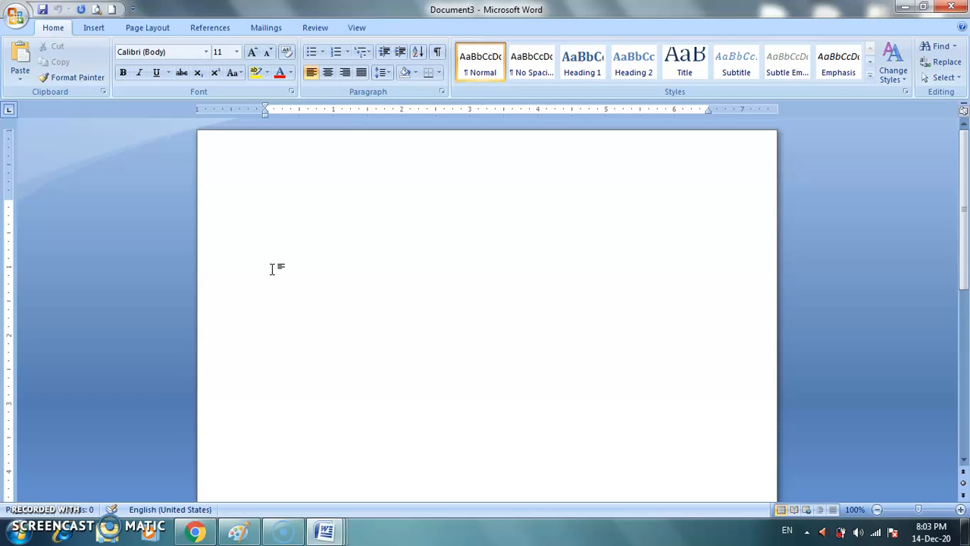
{"action": "key", "text": "ctrl+n"}
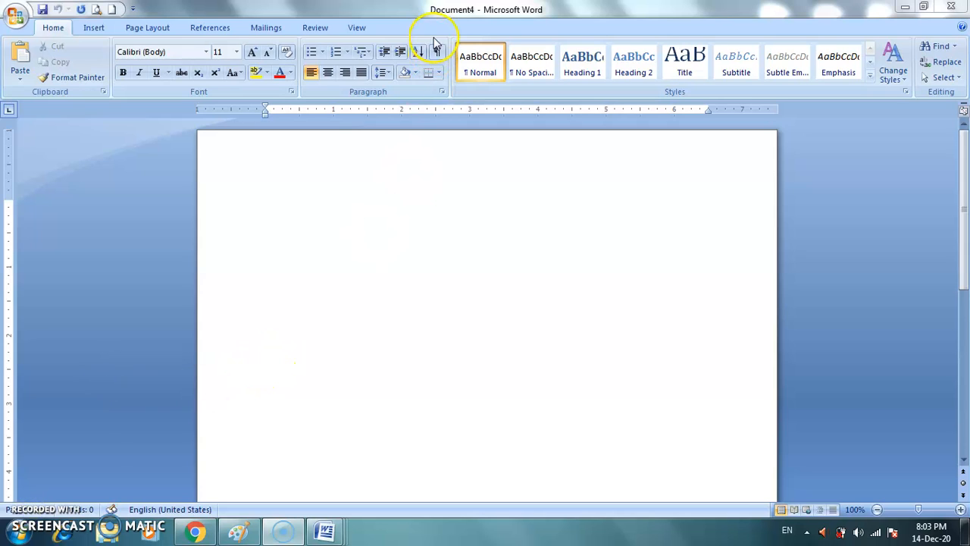
Step: Switch to Document1, which holds the sentence "I live in India.", and highlight the sentence briefly before deselecting it
{"action": "left_click", "coordinate": [405, 271]}
{"action": "left_click", "coordinate": [325, 531]}
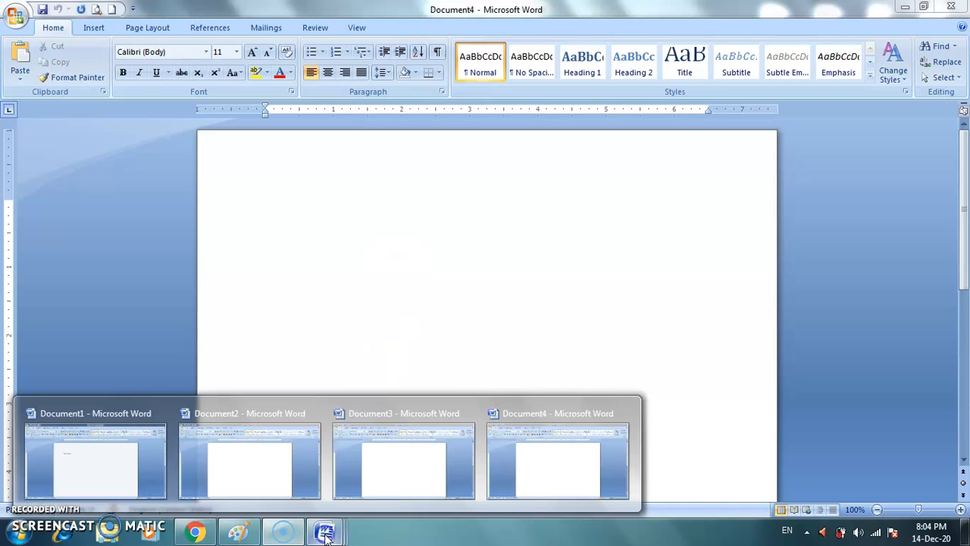
{"action": "left_click", "coordinate": [117, 460]}
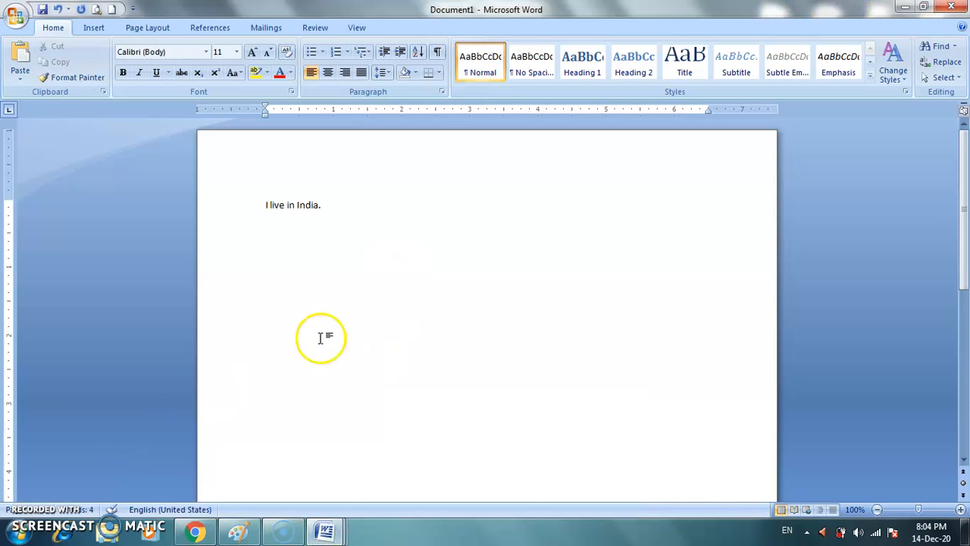
{"action": "triple_click", "coordinate": [269, 206]}
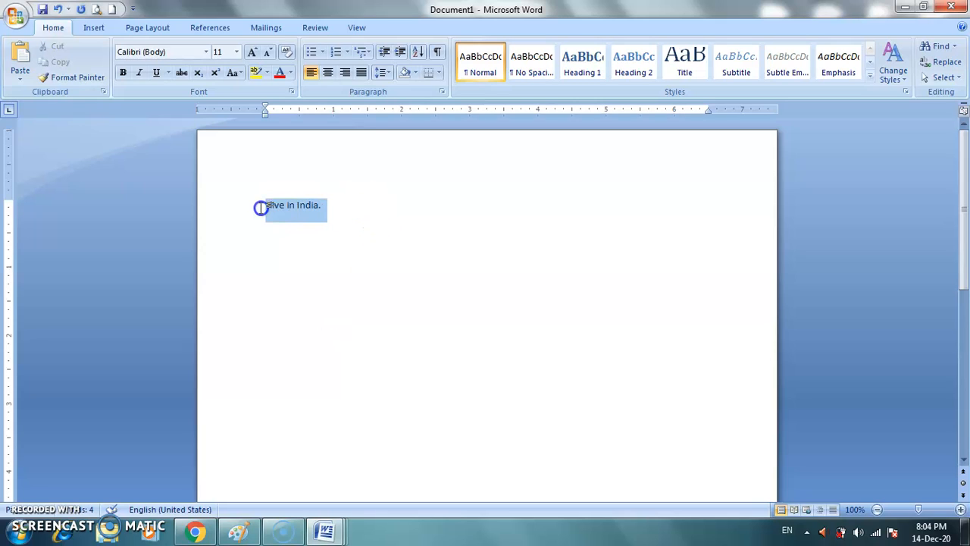
{"action": "left_click", "coordinate": [334, 252]}
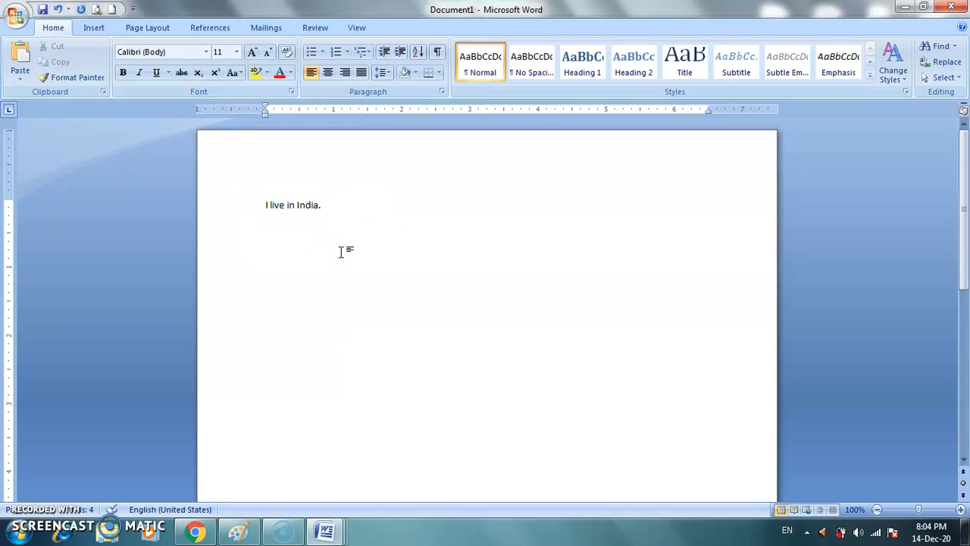
Step: Start saving Document1 for the first time and move the Save As dialog over the middle of the page
{"action": "left_click", "coordinate": [17, 18]}
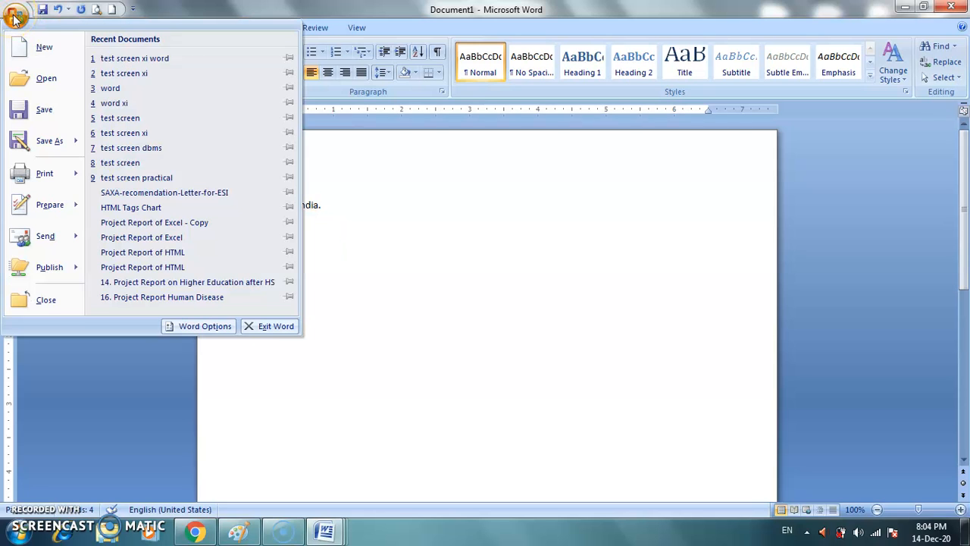
{"action": "left_click", "coordinate": [55, 142]}
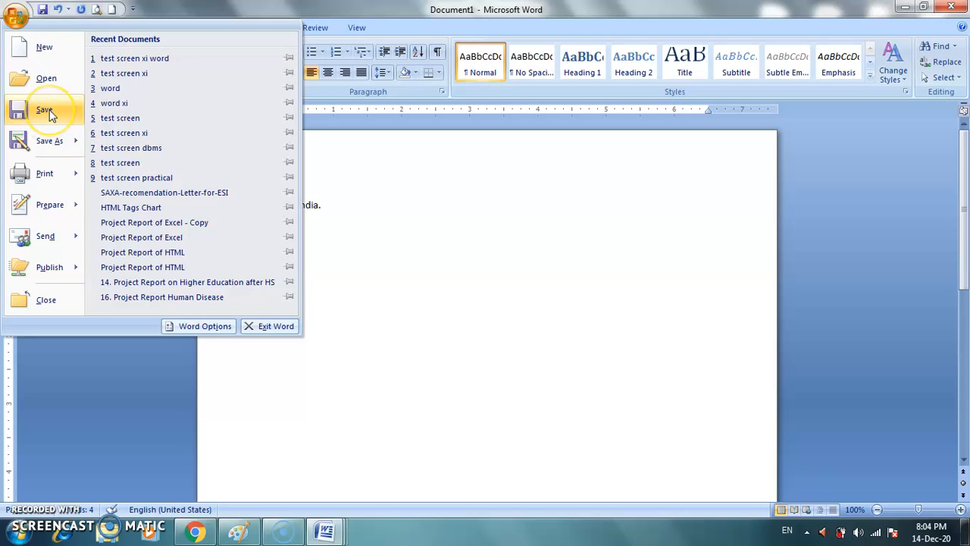
{"action": "left_click", "coordinate": [48, 111]}
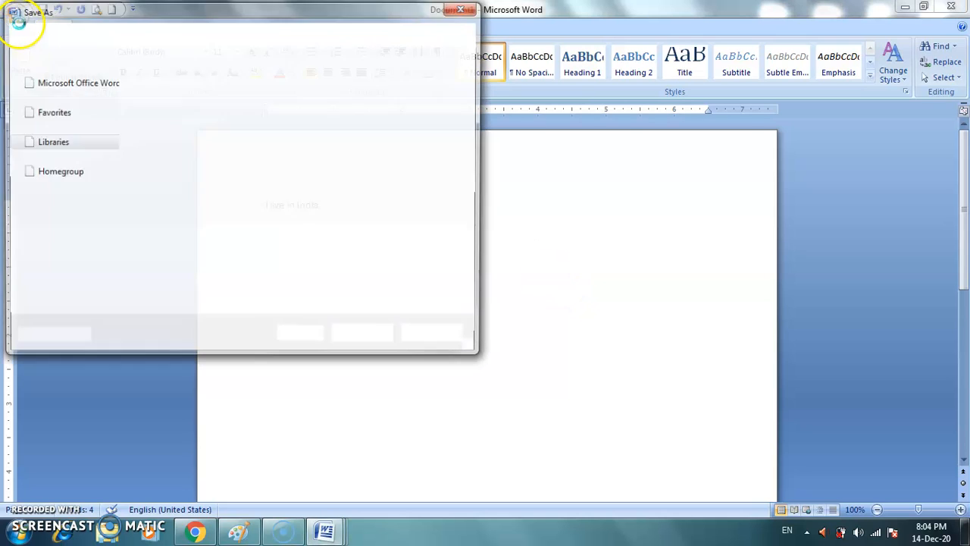
{"action": "left_click_drag", "start_coordinate": [68, 14], "coordinate": [330, 127]}
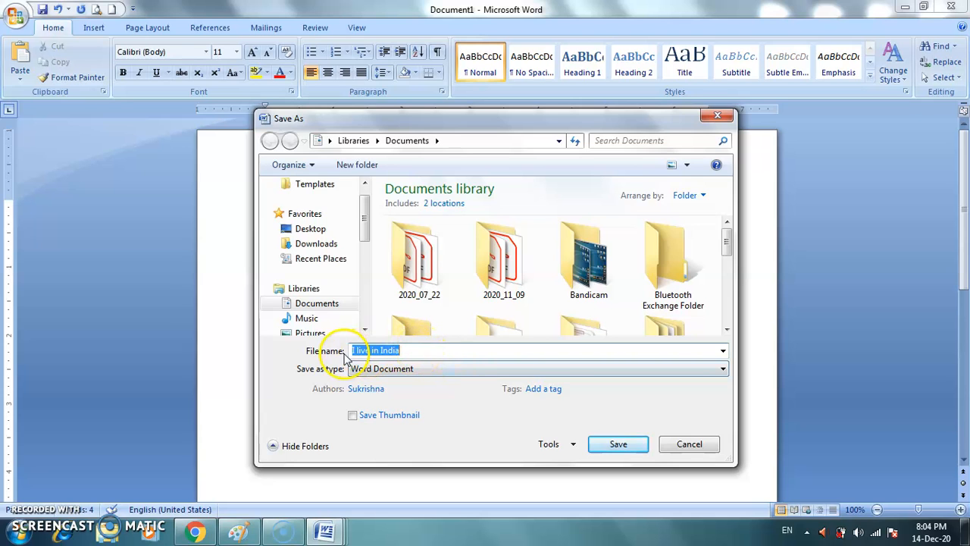
{"action": "left_click_drag", "start_coordinate": [435, 125], "coordinate": [601, 157]}
{"action": "left_click_drag", "start_coordinate": [519, 152], "coordinate": [300, 101]}
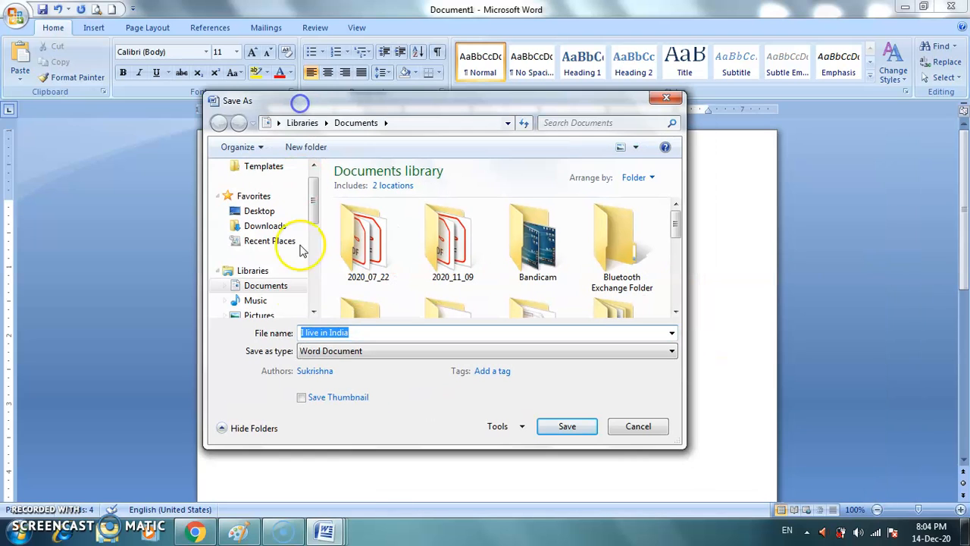
Step: Examine the available file types, the proposed file name and the recent save locations, keeping Word Document as the type
{"action": "left_click", "coordinate": [340, 359]}
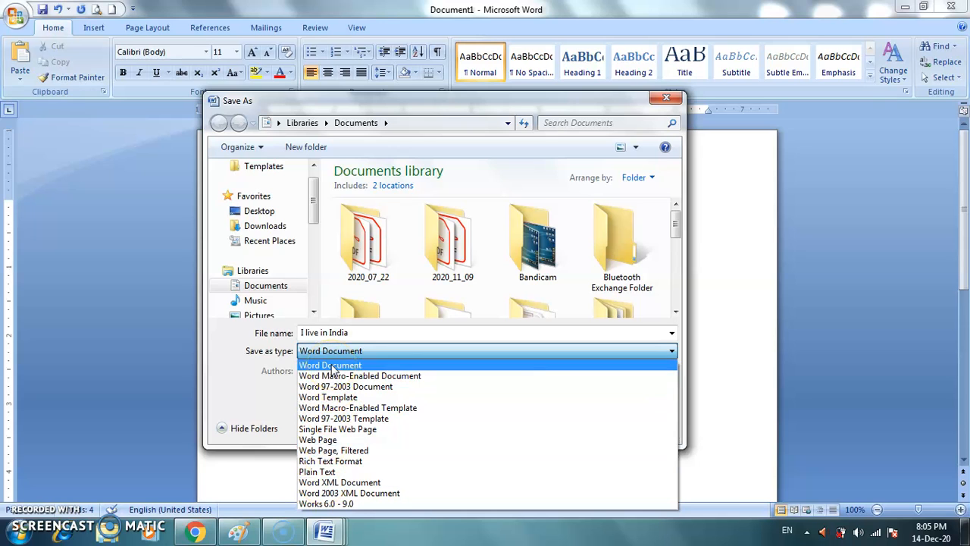
{"action": "left_click", "coordinate": [333, 355]}
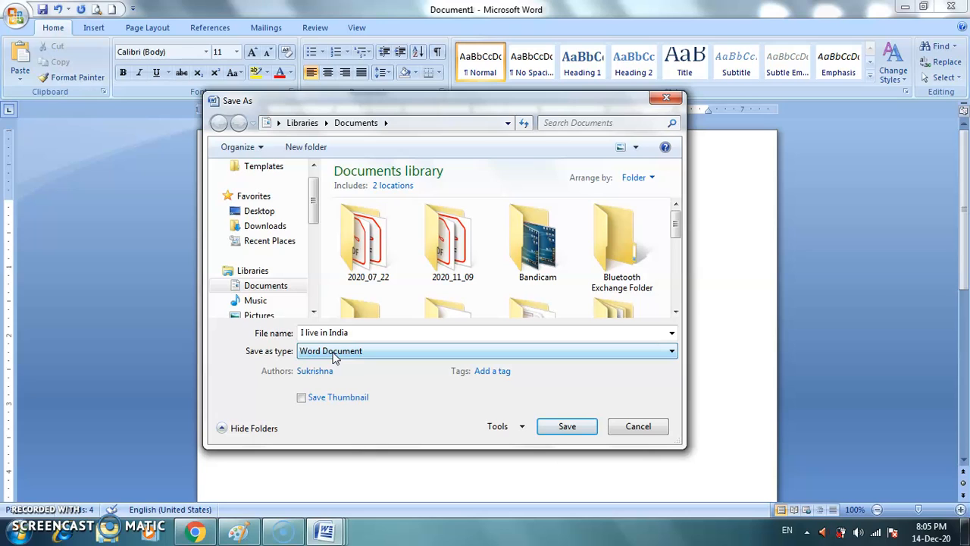
{"action": "left_click", "coordinate": [347, 332]}
{"action": "left_click", "coordinate": [364, 334]}
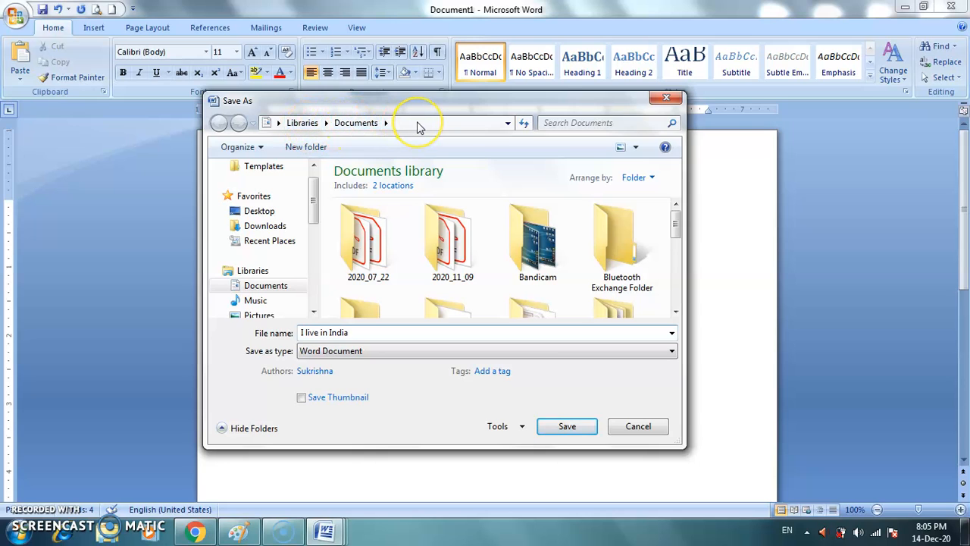
{"action": "left_click", "coordinate": [509, 124]}
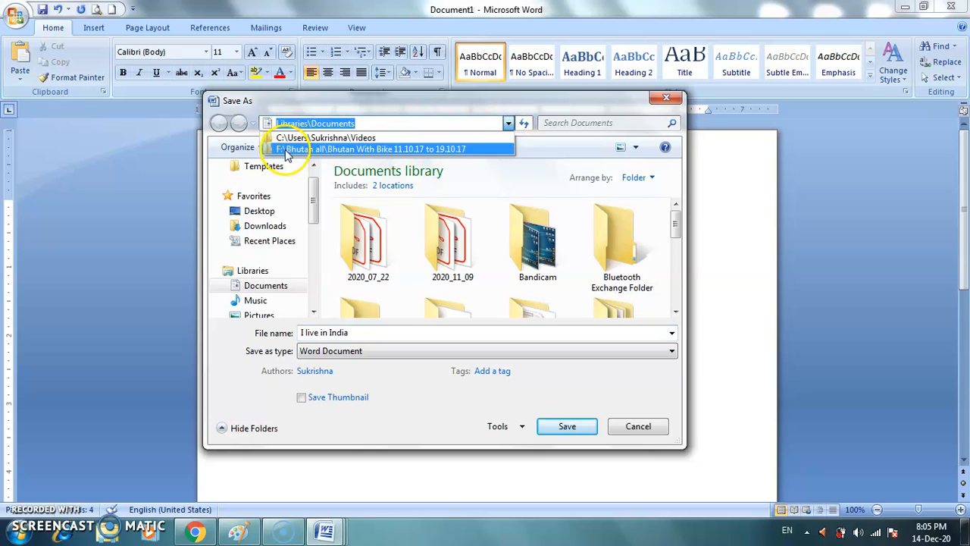
{"action": "left_click", "coordinate": [398, 125]}
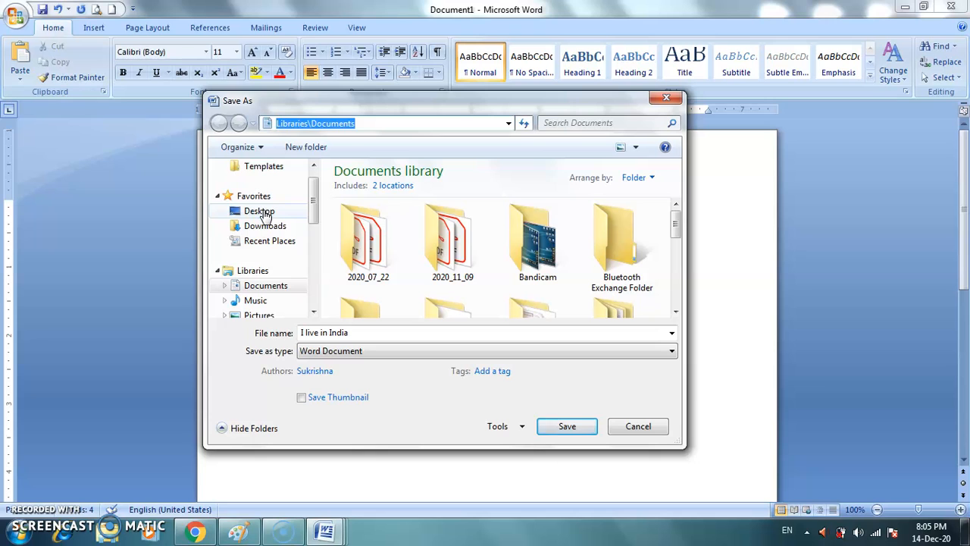
Step: Save the document to the Desktop as a Word Document named "I live in India"
{"action": "left_click", "coordinate": [265, 213]}
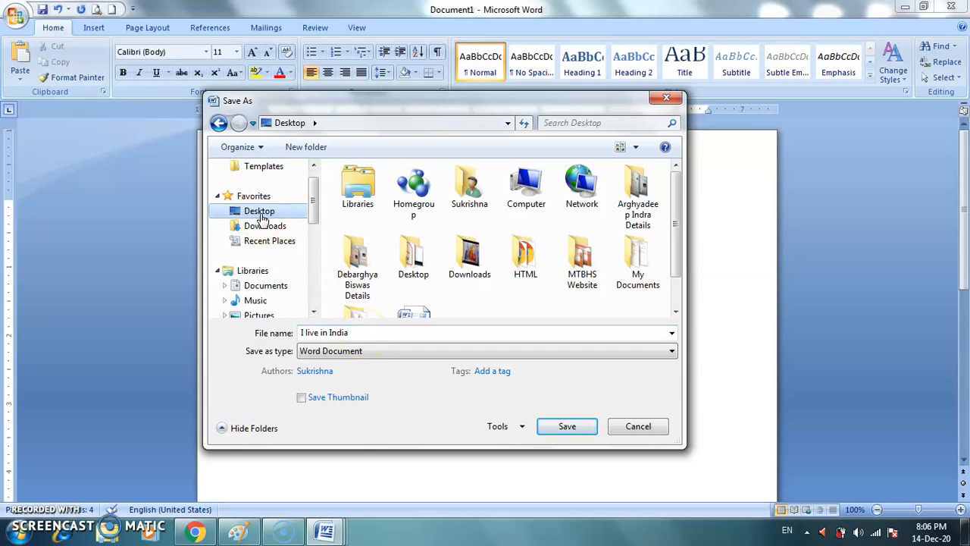
{"action": "left_click", "coordinate": [293, 124]}
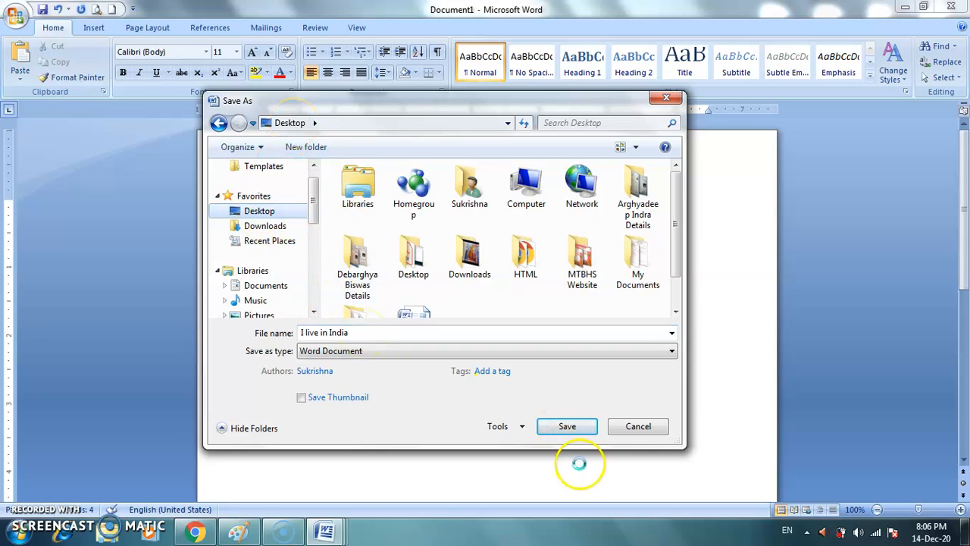
{"action": "left_click", "coordinate": [567, 427]}
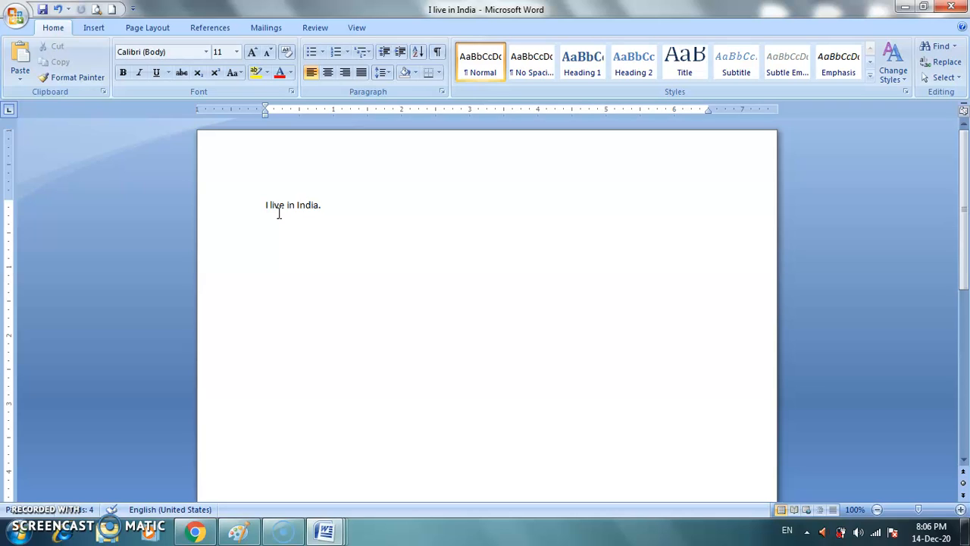
Step: Set the sentence "I live in India." in the Agency FB font at size 28 and deselect it
{"action": "left_click_drag", "start_coordinate": [264, 206], "coordinate": [338, 212]}
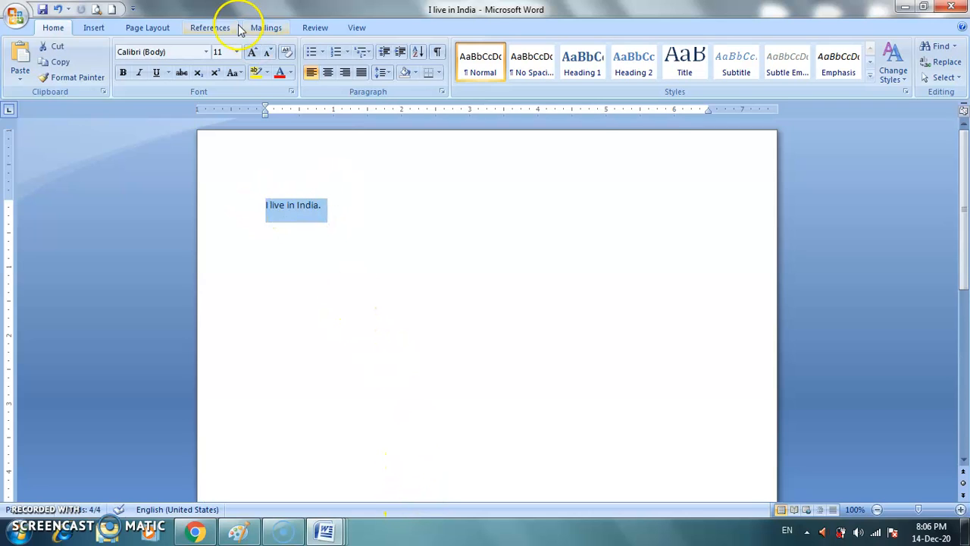
{"action": "left_click", "coordinate": [207, 51]}
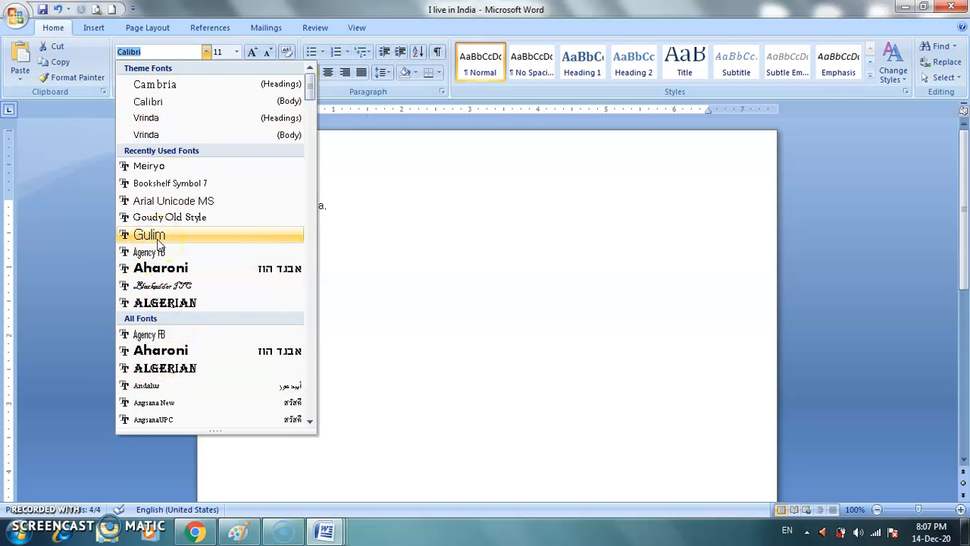
{"action": "left_click", "coordinate": [192, 337]}
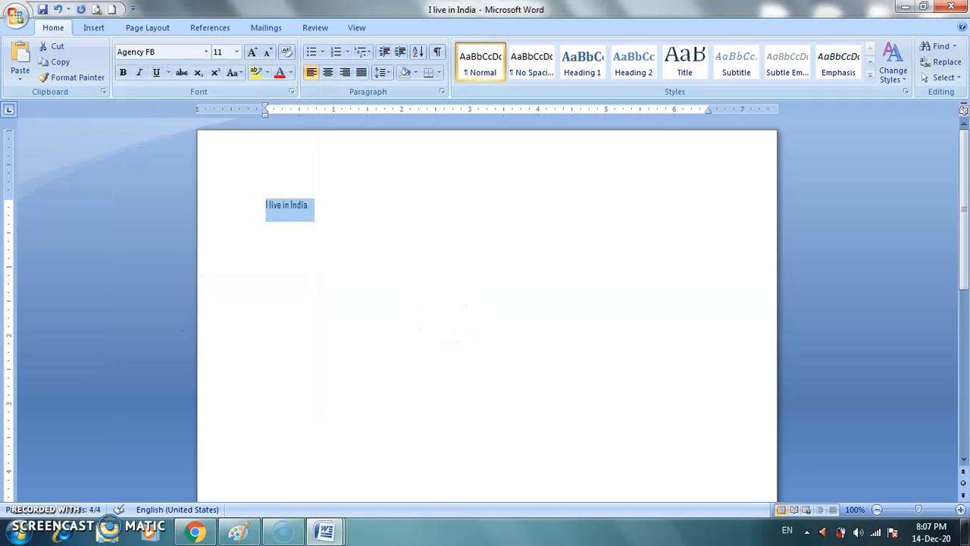
{"action": "left_click", "coordinate": [236, 51]}
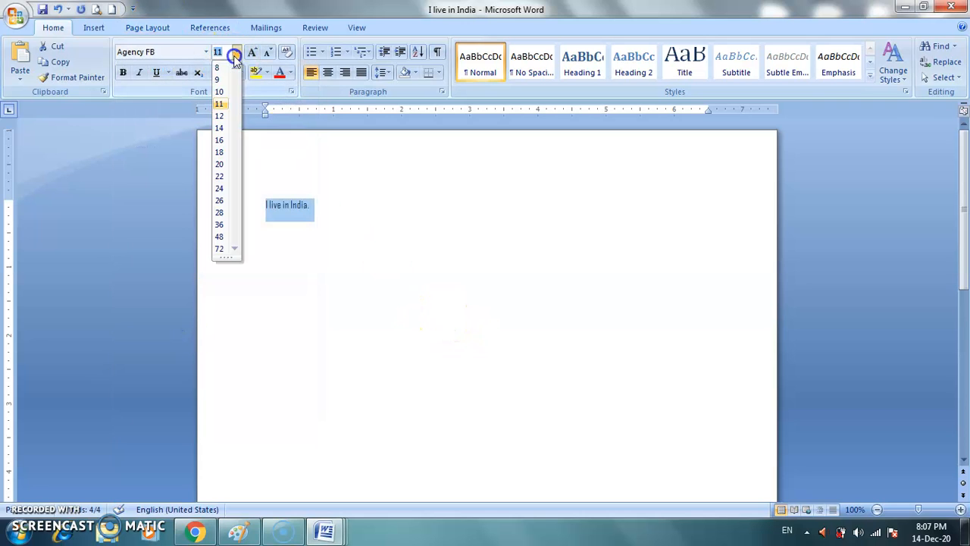
{"action": "left_click", "coordinate": [218, 213]}
{"action": "left_click", "coordinate": [325, 281]}
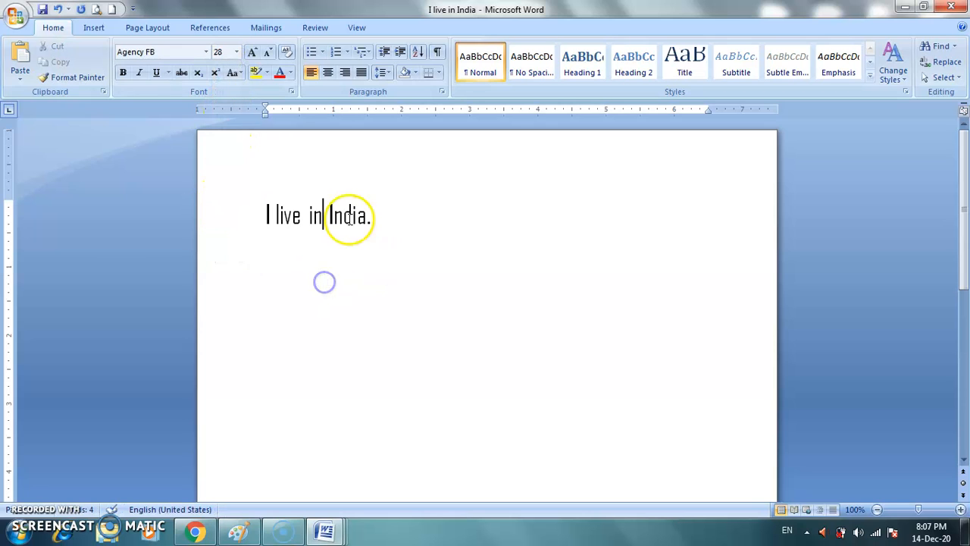
Step: Grow the whole sentence's font stepwise to size 80 and shrink it back to 48
{"action": "triple_click", "coordinate": [342, 220]}
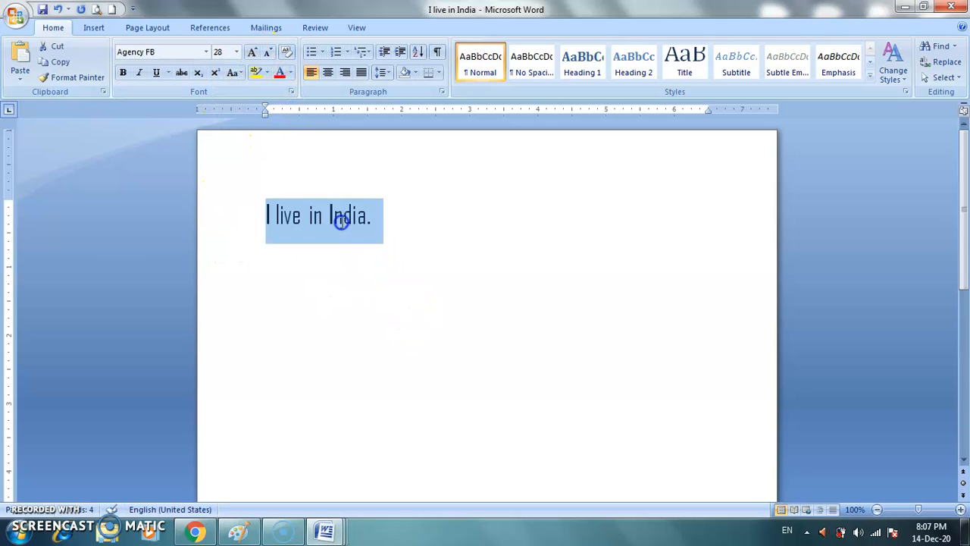
{"action": "left_click", "coordinate": [253, 53]}
{"action": "left_click", "coordinate": [253, 53]}
{"action": "left_click", "coordinate": [253, 53]}
{"action": "left_click", "coordinate": [253, 53]}
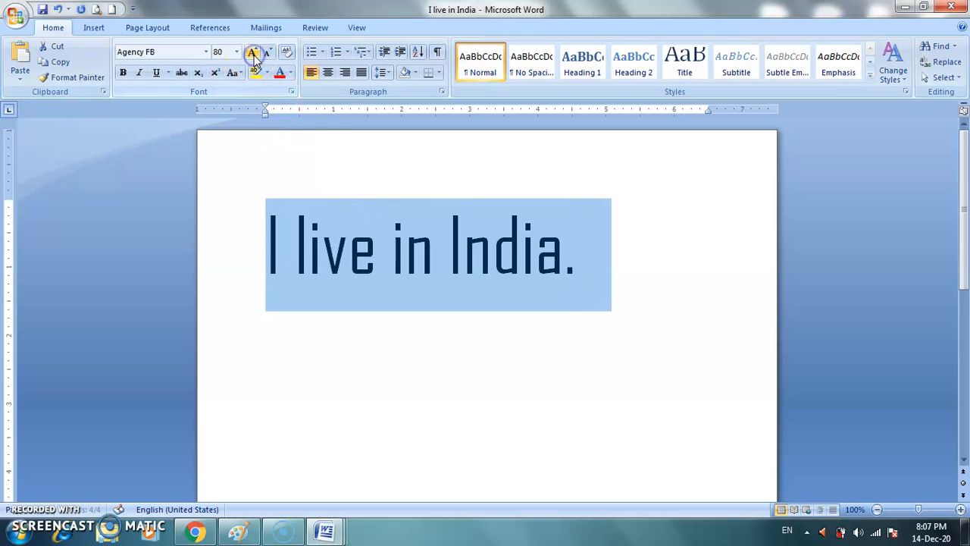
{"action": "left_click", "coordinate": [267, 54]}
{"action": "left_click", "coordinate": [266, 54]}
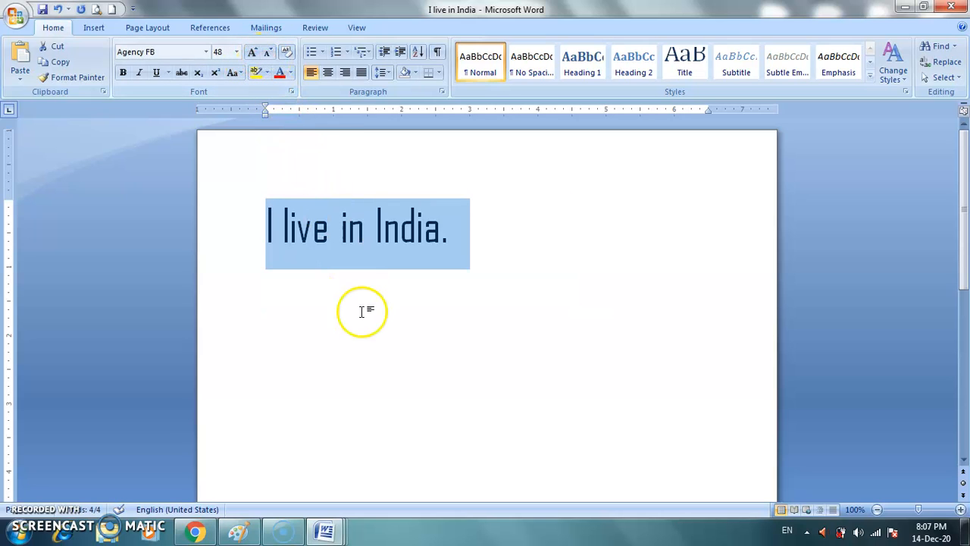
Step: Color the sentence's text standard red and save the changes to the existing file
{"action": "left_click", "coordinate": [280, 80]}
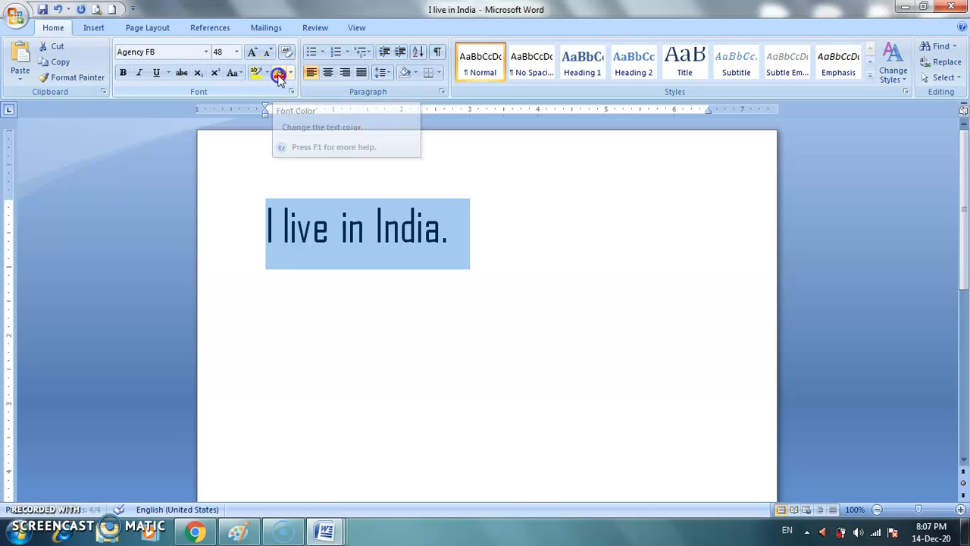
{"action": "left_click", "coordinate": [291, 78]}
{"action": "left_click", "coordinate": [291, 78]}
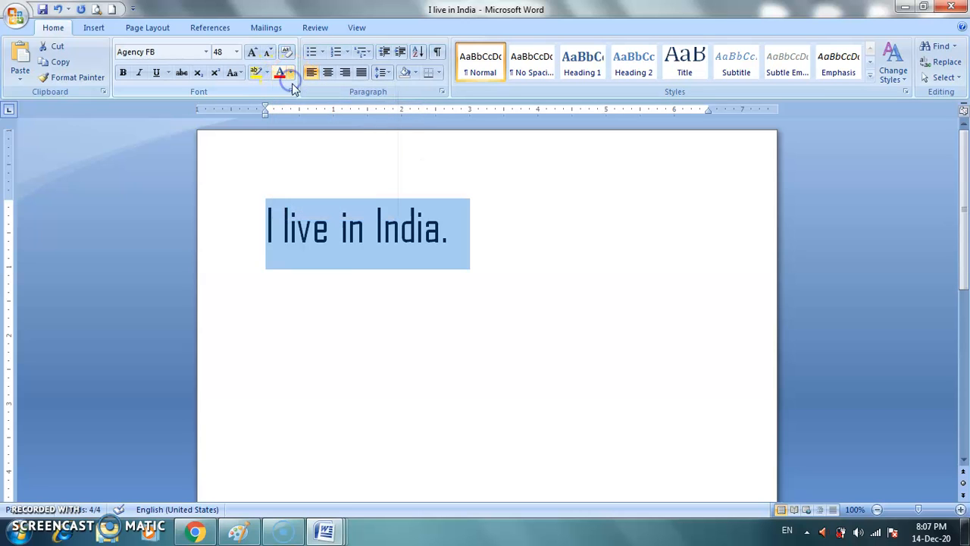
{"action": "left_click", "coordinate": [292, 75]}
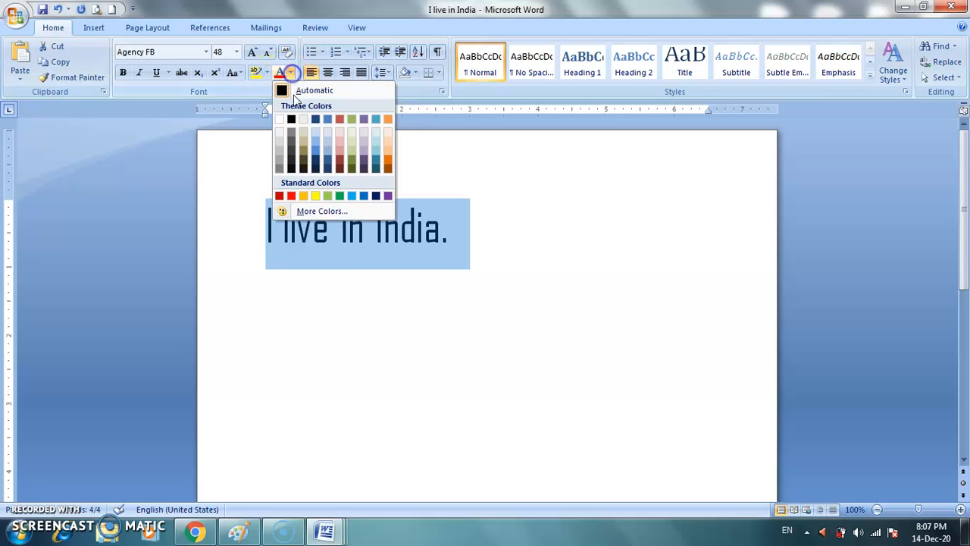
{"action": "left_click", "coordinate": [293, 195]}
{"action": "left_click", "coordinate": [427, 325]}
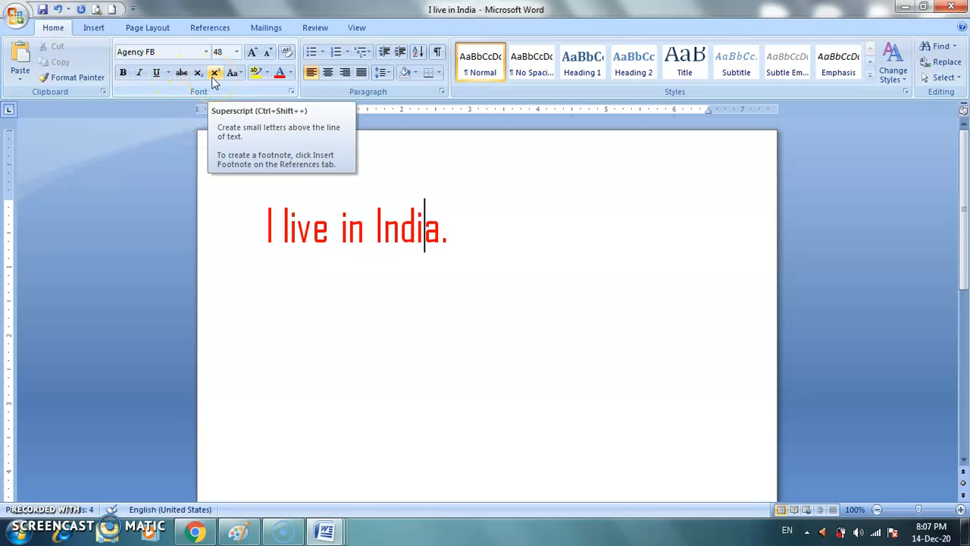
{"action": "left_click", "coordinate": [458, 236]}
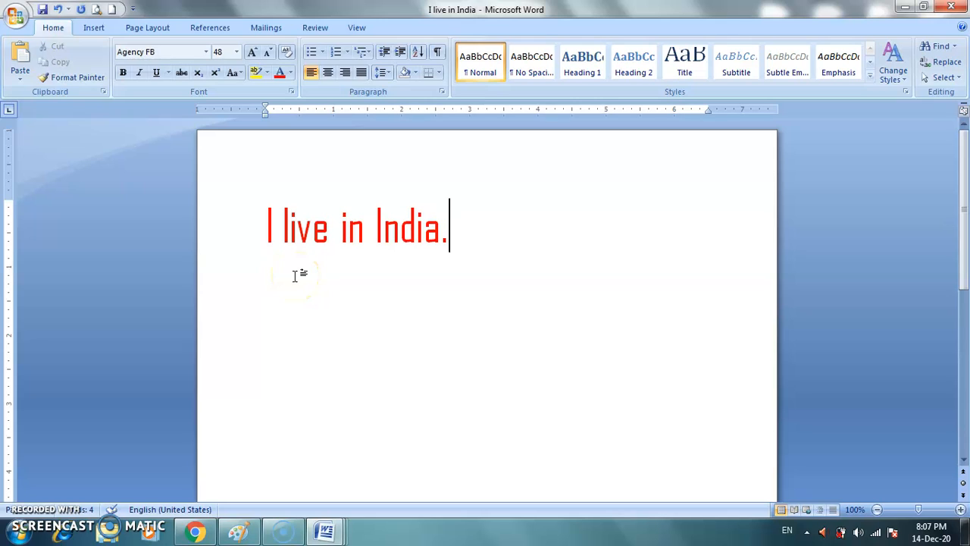
{"action": "left_click", "coordinate": [44, 11]}
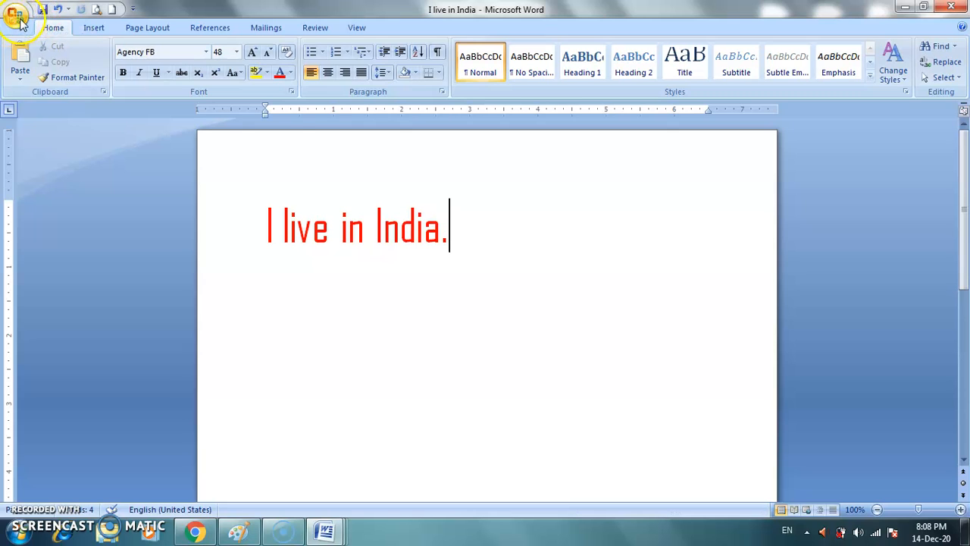
Step: Save a copy of the document to the Desktop as a Word Document named "I live in India 1"
{"action": "left_click", "coordinate": [17, 17]}
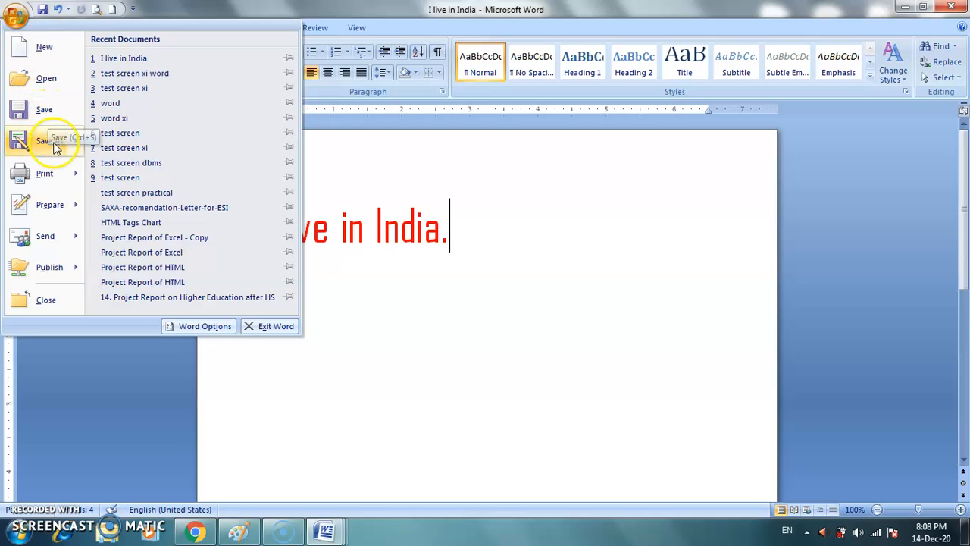
{"action": "mouse_move", "coordinate": [55, 147]}
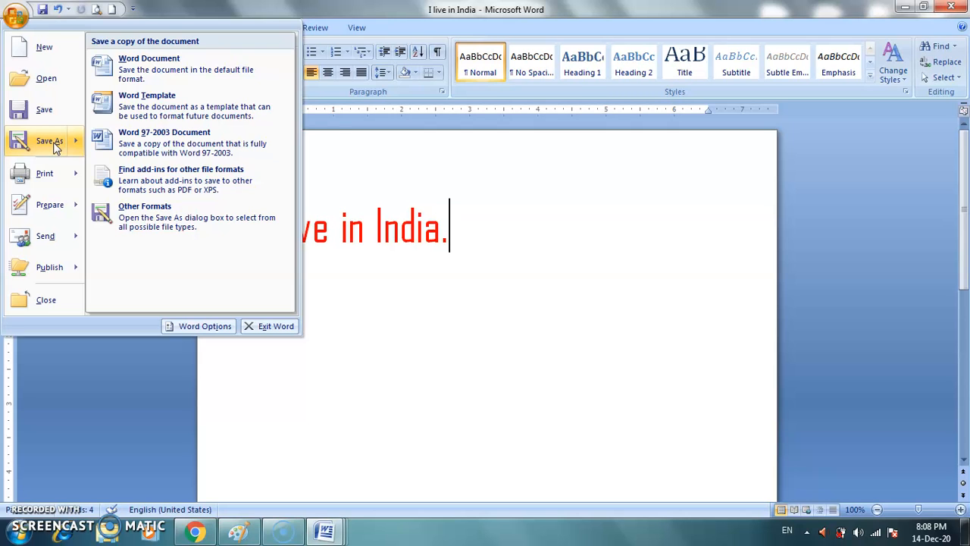
{"action": "left_click", "coordinate": [53, 141]}
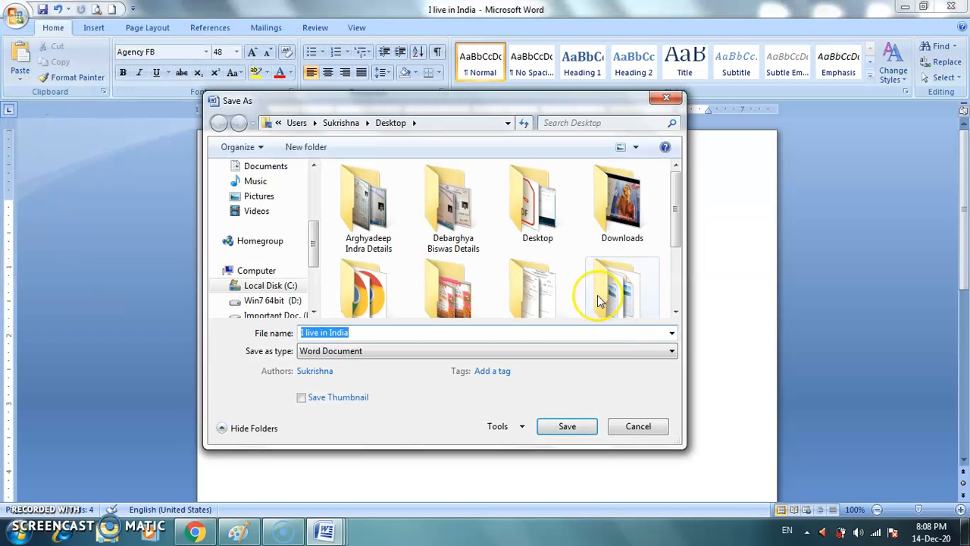
{"action": "left_click", "coordinate": [427, 332]}
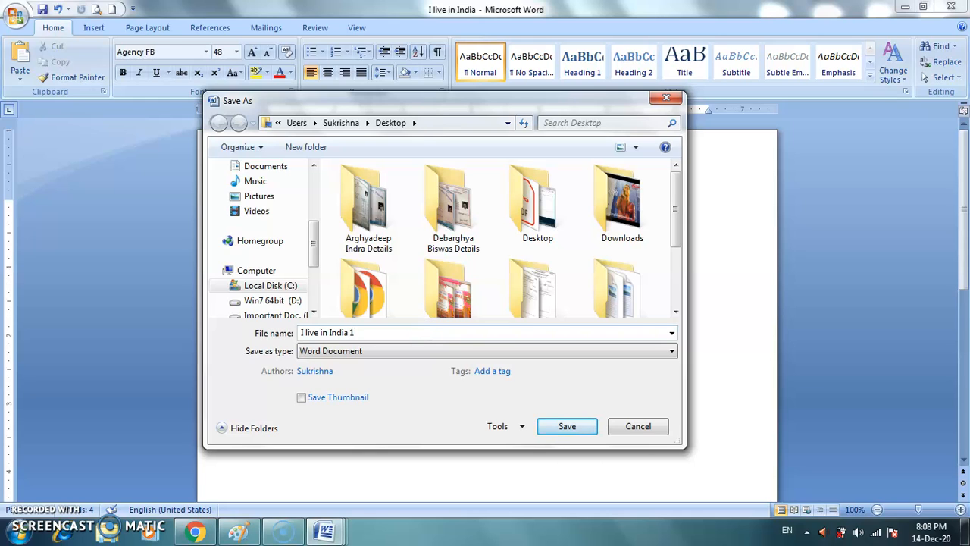
{"action": "left_click", "coordinate": [594, 426]}
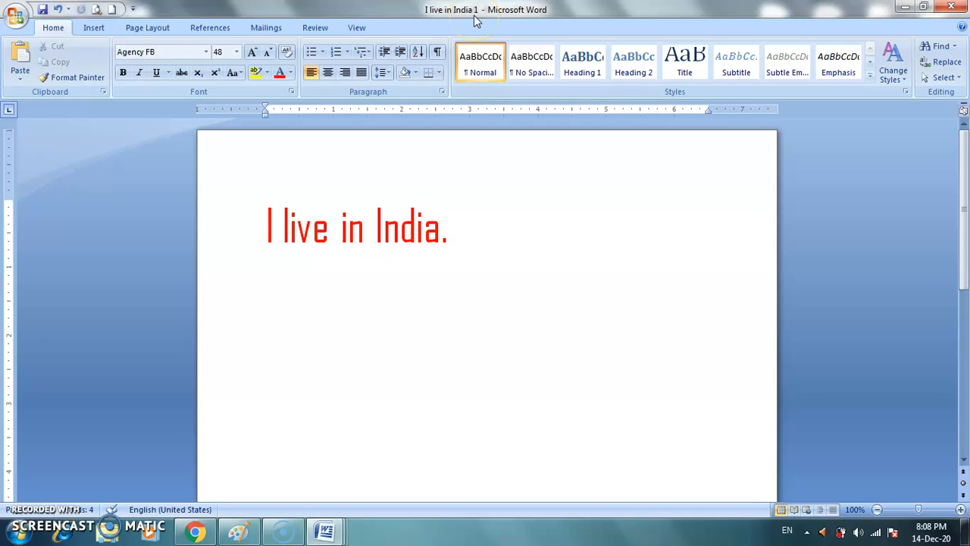
Step: Recolor the sentence in the copy to standard blue and save the change
{"action": "left_click_drag", "start_coordinate": [452, 234], "coordinate": [265, 232]}
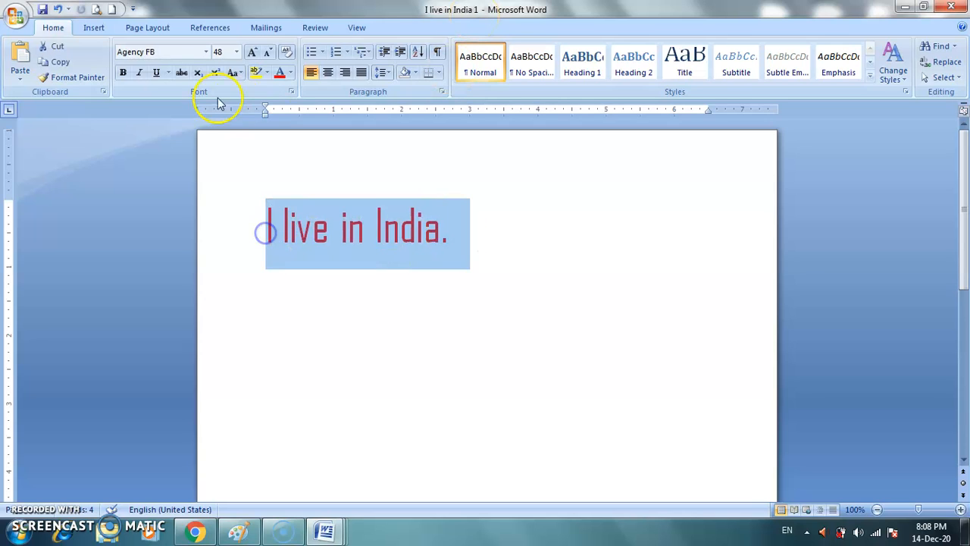
{"action": "left_click", "coordinate": [291, 73]}
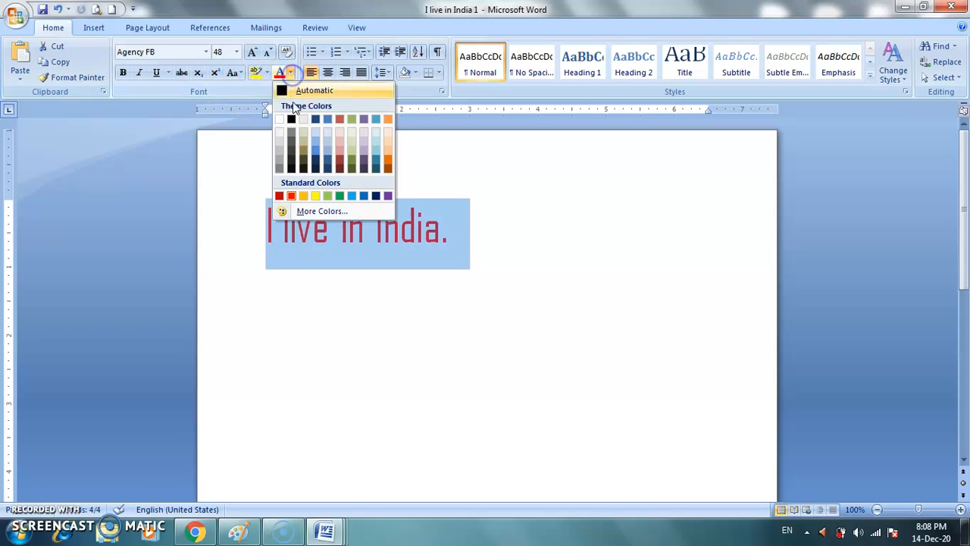
{"action": "left_click", "coordinate": [361, 195]}
{"action": "left_click", "coordinate": [402, 292]}
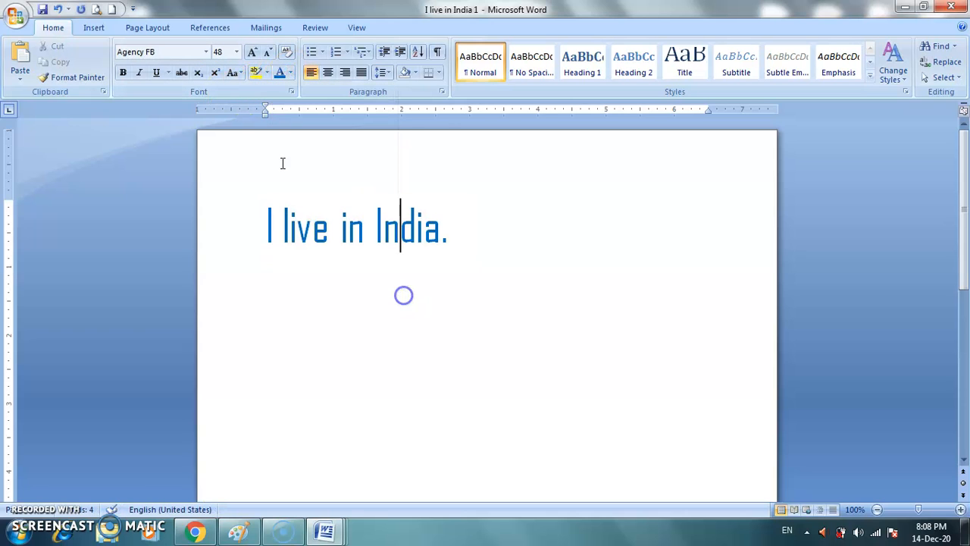
{"action": "left_click", "coordinate": [42, 10]}
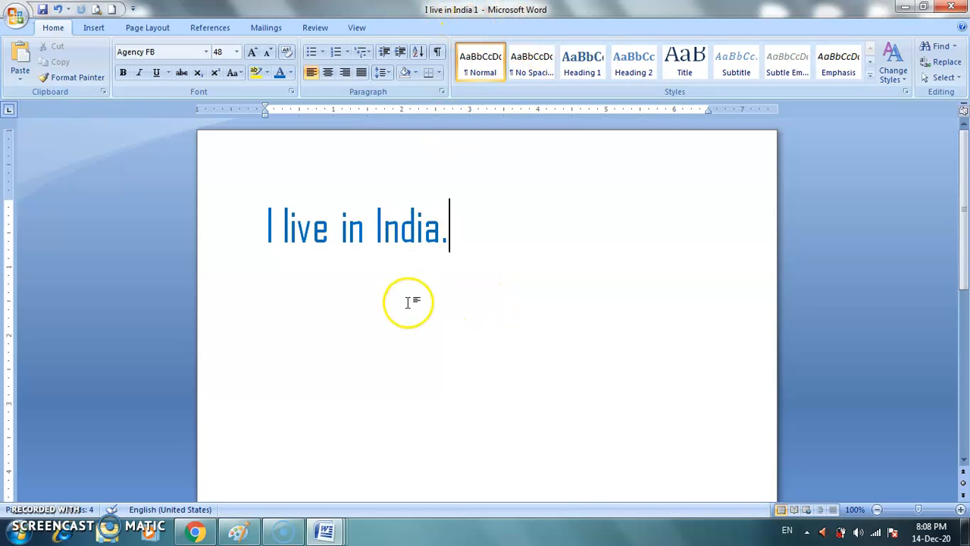
Step: Check the open document windows and reopen the original "I live in India" from the recent documents
{"action": "mouse_move", "coordinate": [341, 527]}
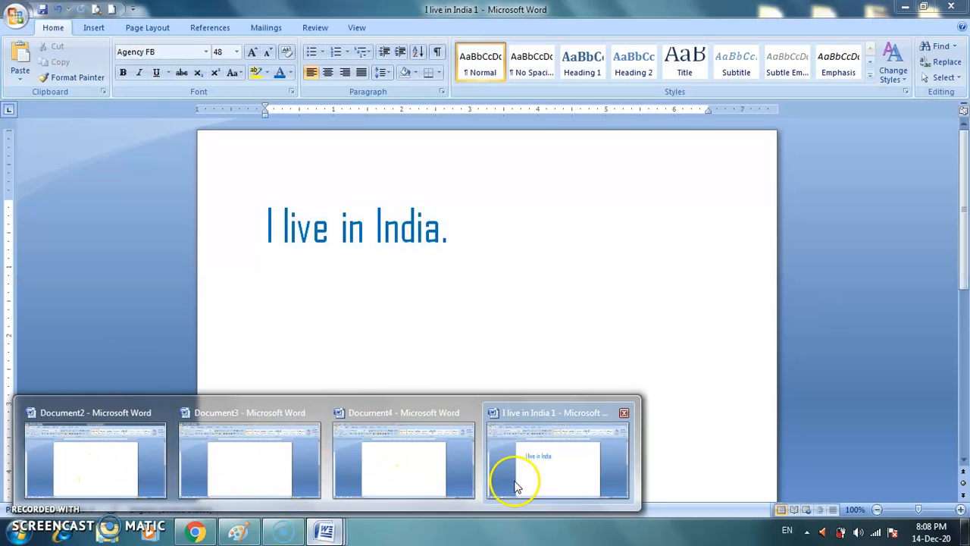
{"action": "left_click", "coordinate": [518, 486]}
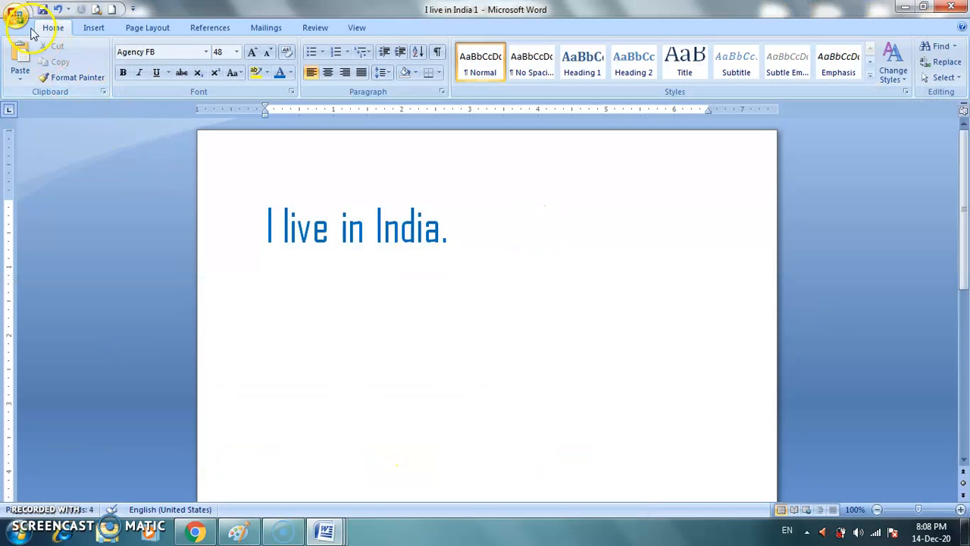
{"action": "left_click", "coordinate": [23, 18]}
{"action": "left_click", "coordinate": [117, 73]}
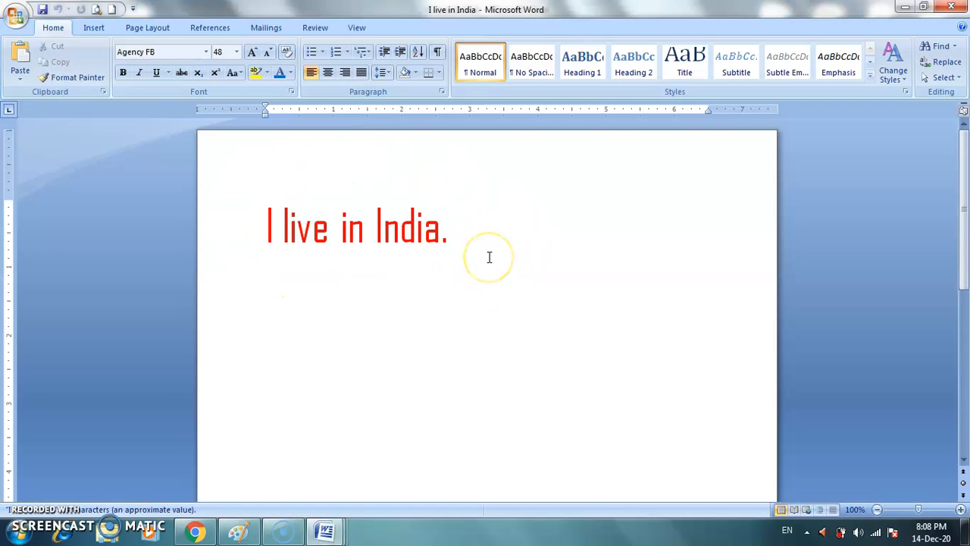
Step: Switch back and forth between "I live in India 1" and "I live in India" to compare them, ending on "I live in India 1"
{"action": "left_click", "coordinate": [324, 530]}
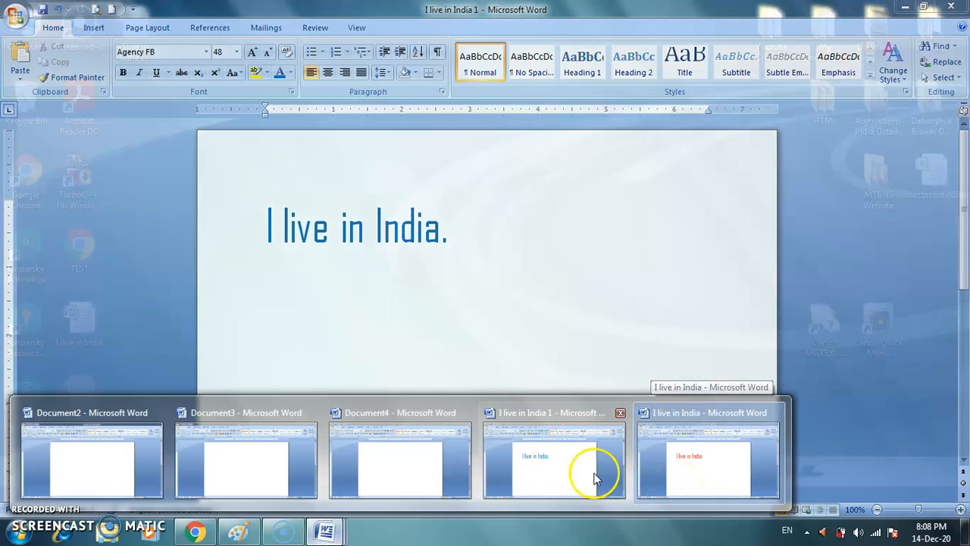
{"action": "left_click", "coordinate": [570, 469]}
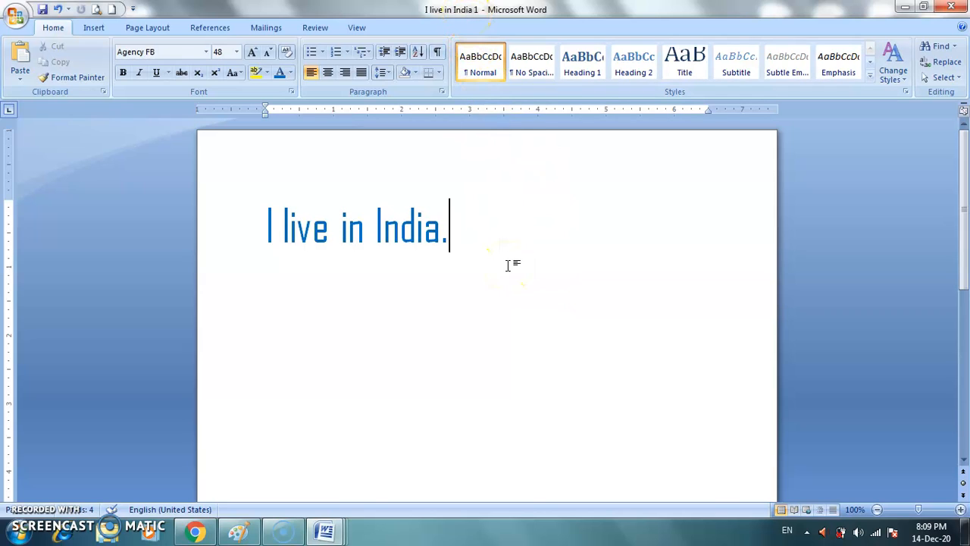
{"action": "mouse_move", "coordinate": [324, 530]}
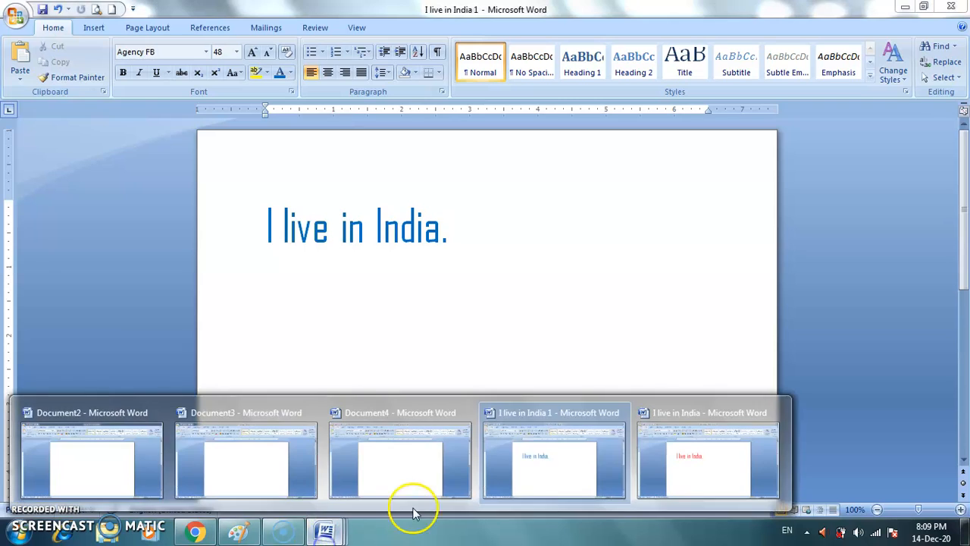
{"action": "left_click", "coordinate": [690, 476]}
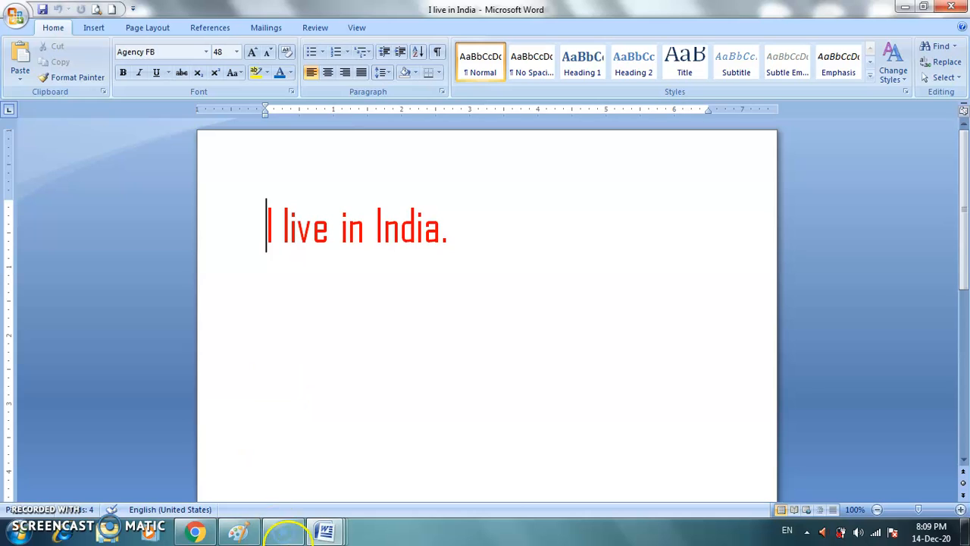
{"action": "mouse_move", "coordinate": [324, 531]}
{"action": "left_click", "coordinate": [532, 480]}
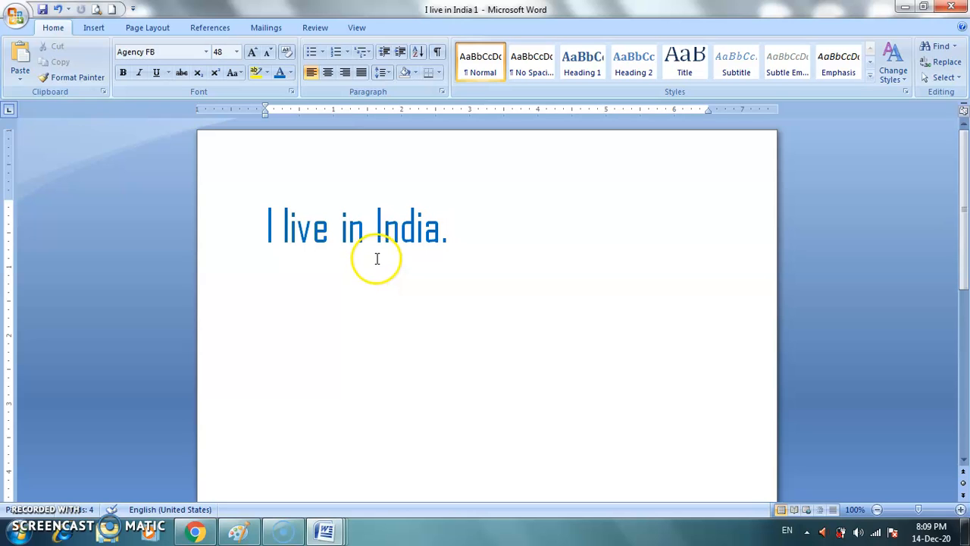
Step: Browse the Documents library and the Desktop for existing Word files to open, selecting "I live in India" without opening it
{"action": "left_click", "coordinate": [17, 16]}
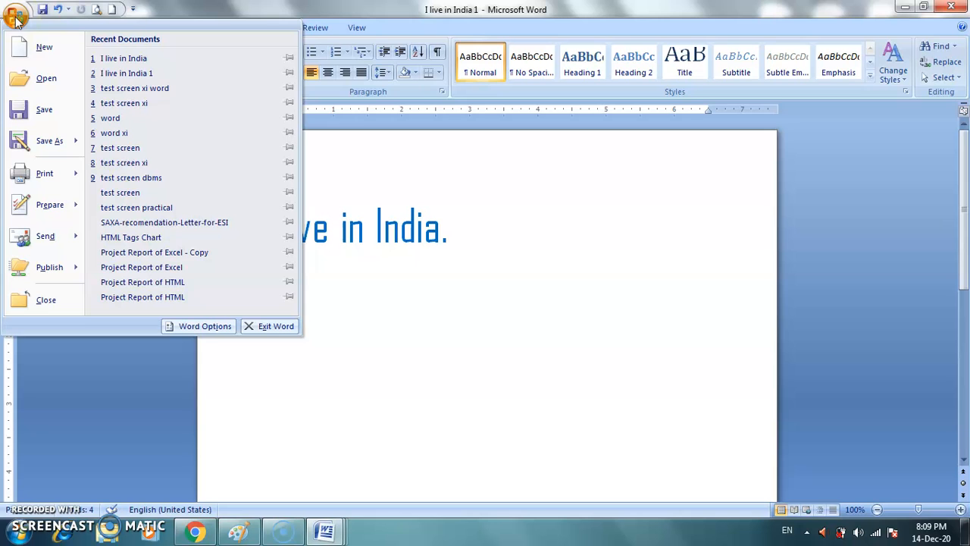
{"action": "left_click", "coordinate": [30, 81]}
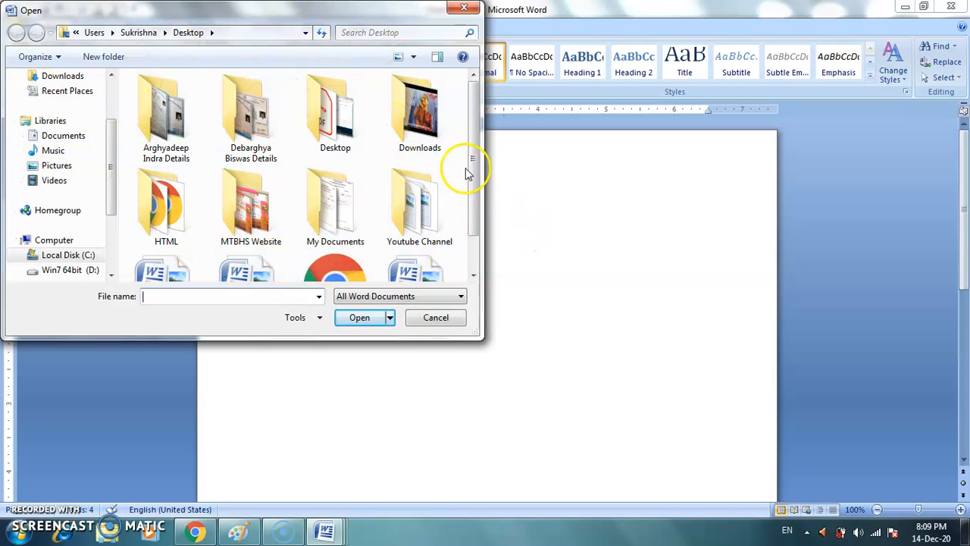
{"action": "mouse_move", "coordinate": [478, 130]}
{"action": "left_mouse_down"}
{"action": "mouse_move", "coordinate": [479, 178]}
{"action": "mouse_move", "coordinate": [478, 121]}
{"action": "left_mouse_up"}
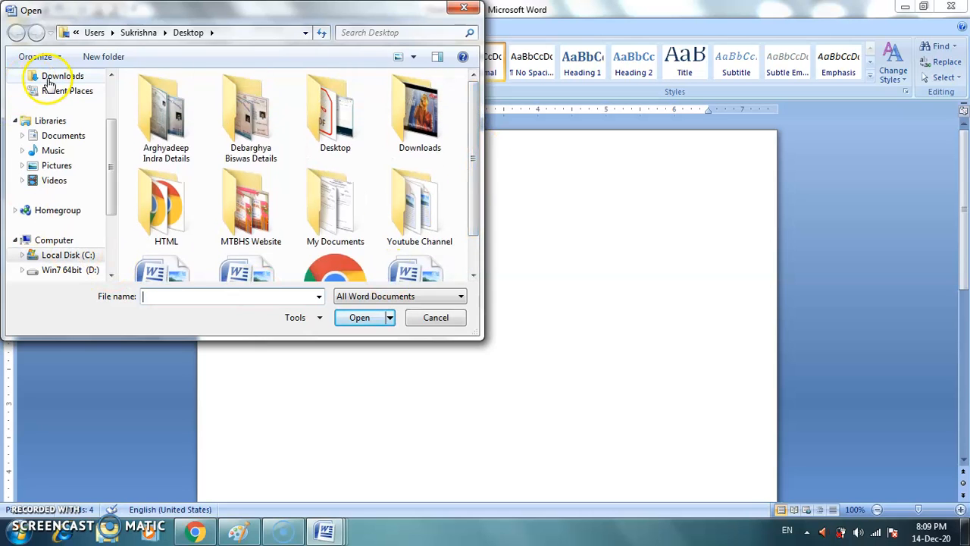
{"action": "left_click", "coordinate": [60, 135]}
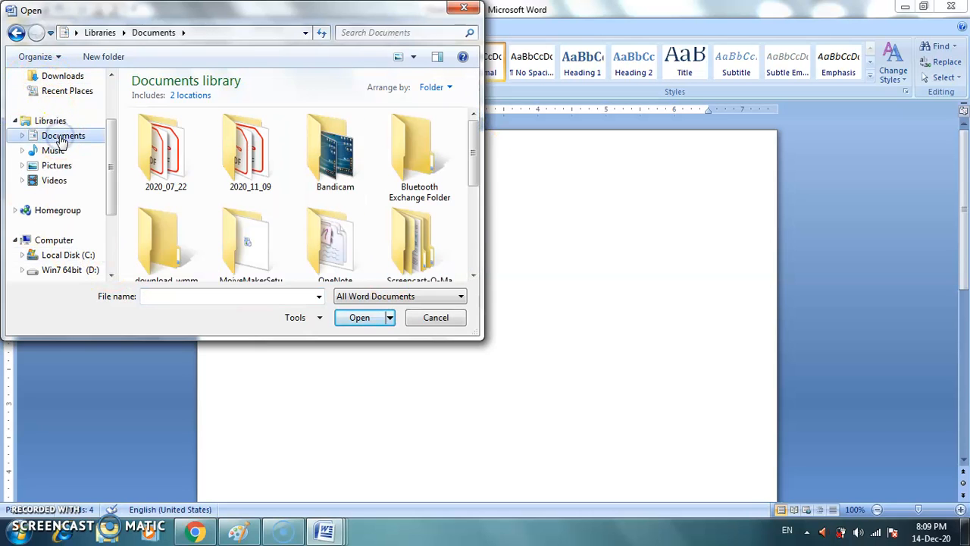
{"action": "mouse_move", "coordinate": [476, 151]}
{"action": "left_mouse_down"}
{"action": "mouse_move", "coordinate": [472, 241]}
{"action": "mouse_move", "coordinate": [479, 146]}
{"action": "left_mouse_up"}
{"action": "left_click", "coordinate": [433, 177]}
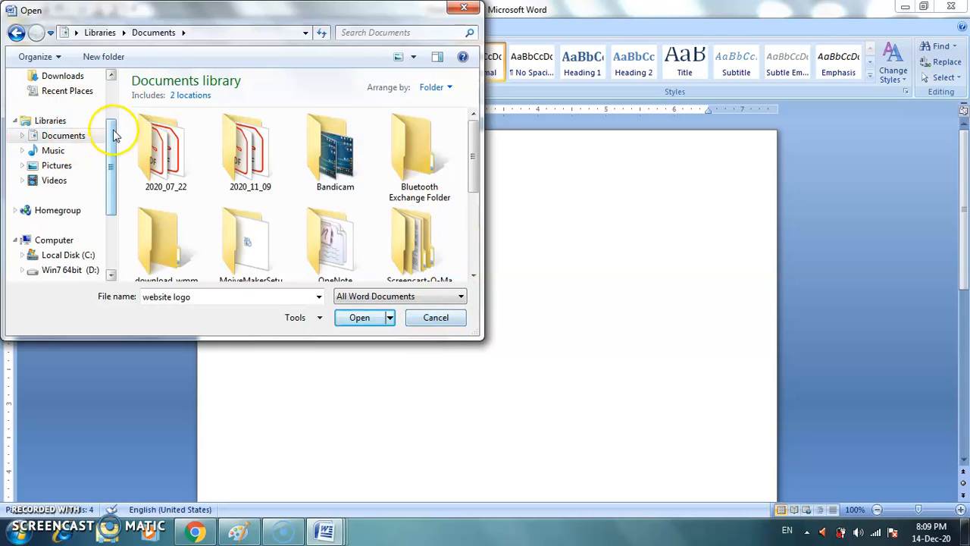
{"action": "left_click_drag", "start_coordinate": [116, 134], "coordinate": [117, 85]}
{"action": "left_click", "coordinate": [58, 141]}
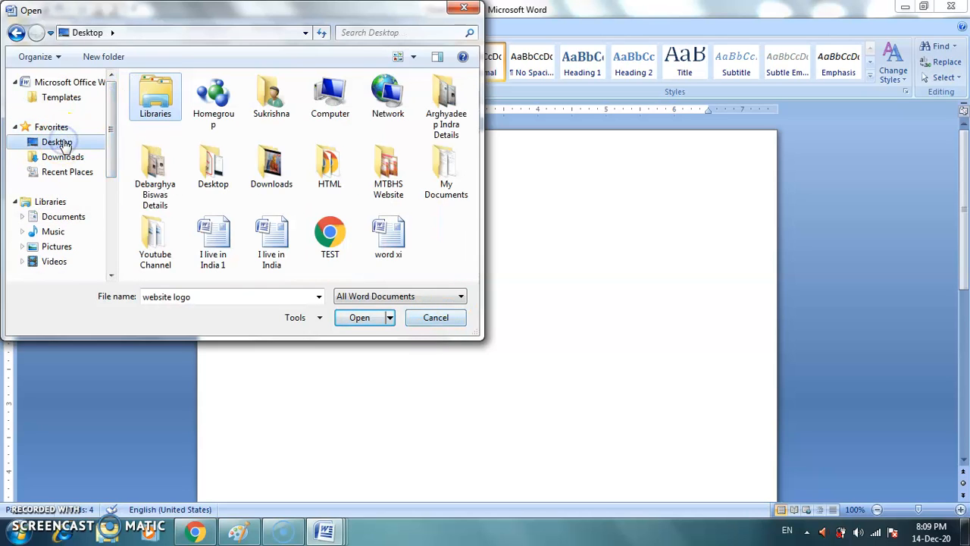
{"action": "left_click", "coordinate": [216, 252]}
{"action": "left_click", "coordinate": [265, 248]}
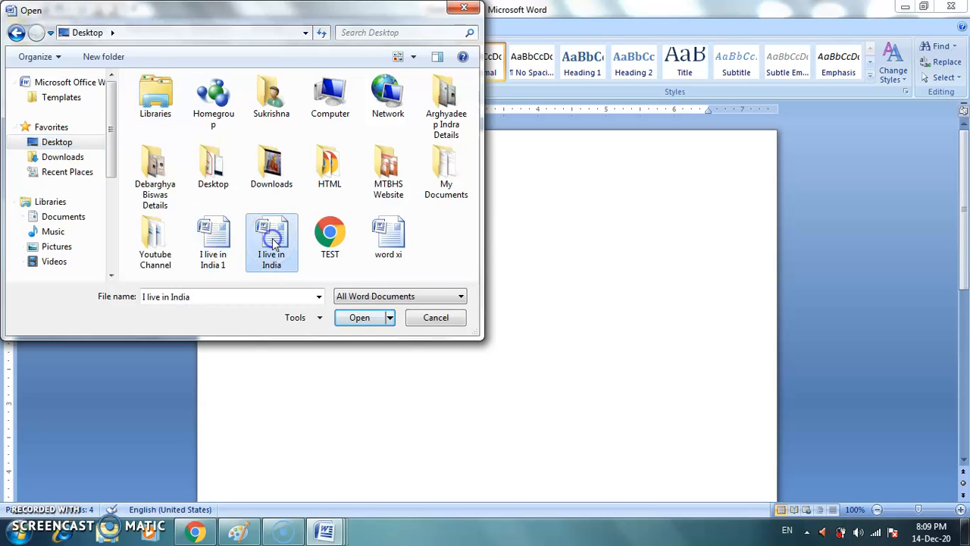
{"action": "left_click", "coordinate": [425, 318]}
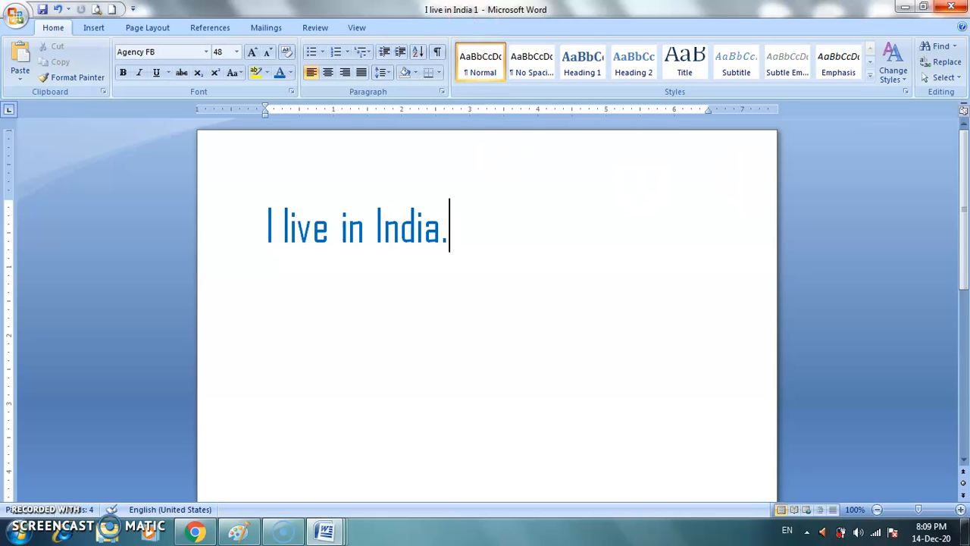
Step: Close the documents "I live in India 1" and "I live in India", and go to the blank document
{"action": "left_click", "coordinate": [959, 6]}
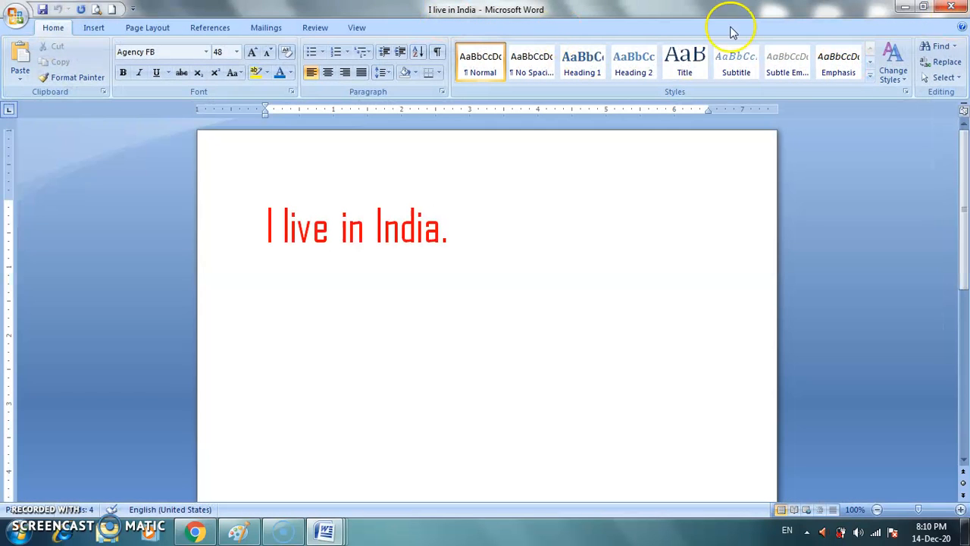
{"action": "left_click", "coordinate": [941, 6]}
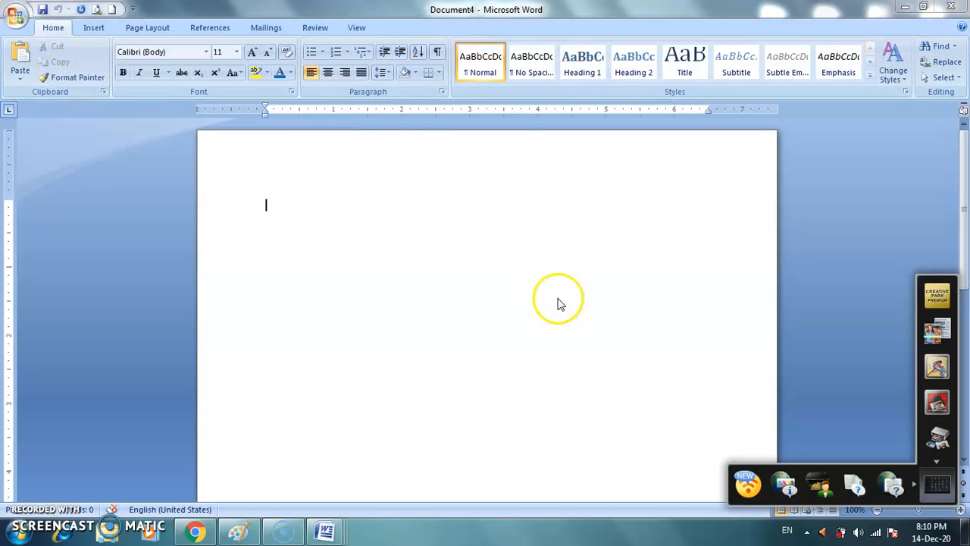
{"action": "left_click", "coordinate": [419, 213]}
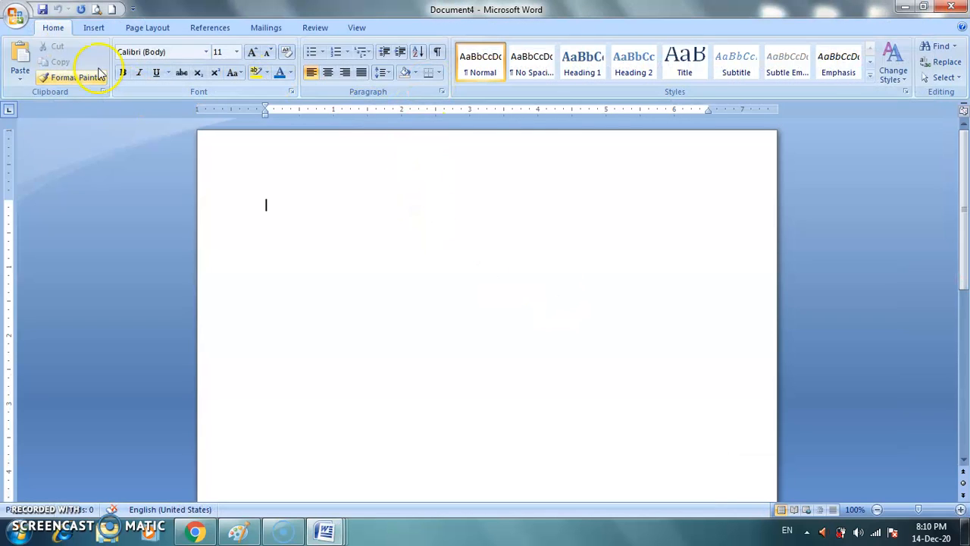
Step: Open the existing document "I live in India" from the Desktop
{"action": "left_click", "coordinate": [17, 19]}
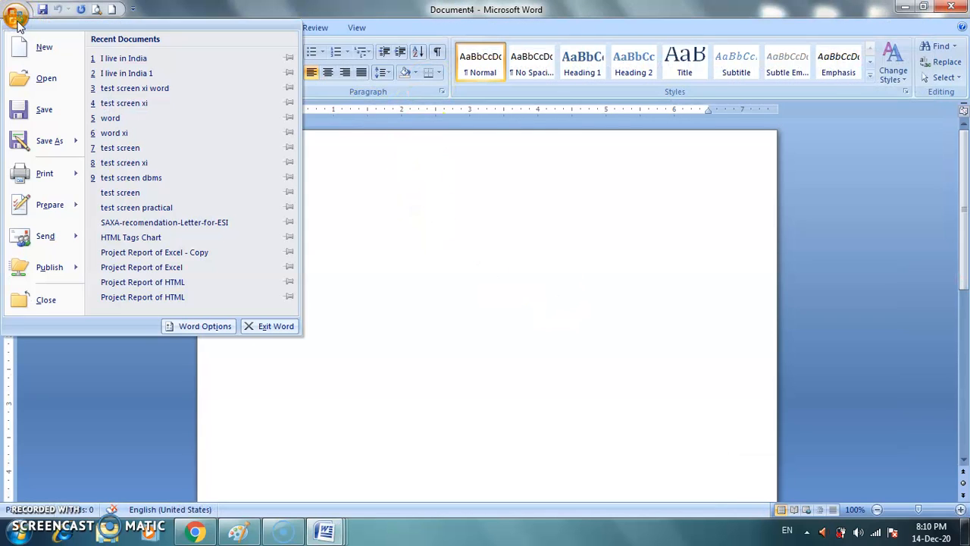
{"action": "left_click", "coordinate": [42, 78]}
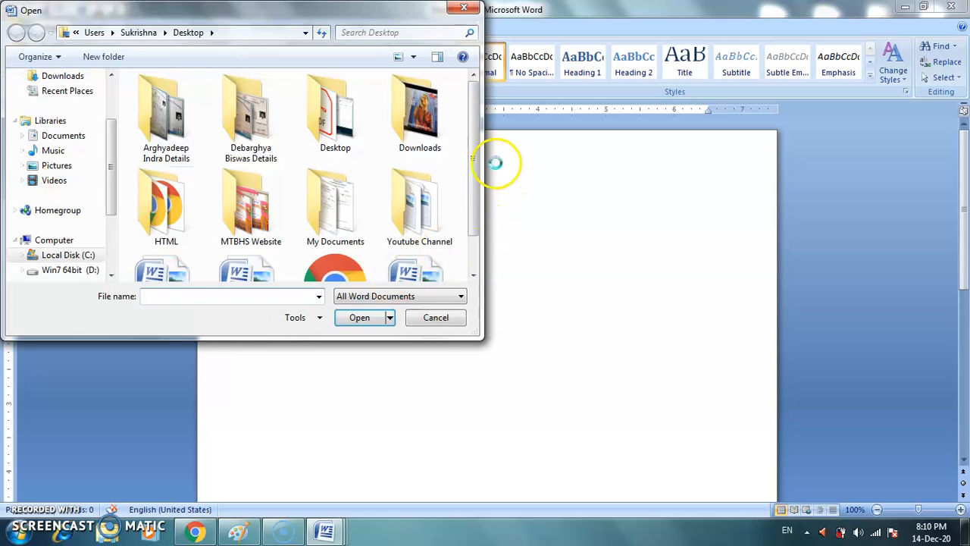
{"action": "scroll", "coordinate": [480, 216], "scroll_direction": "down", "scroll_amount": 2}
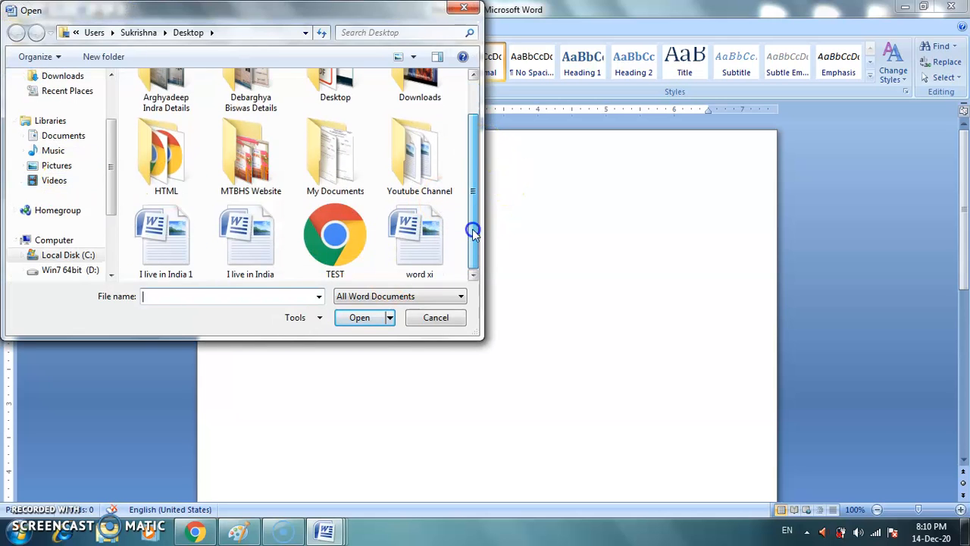
{"action": "left_click", "coordinate": [250, 256]}
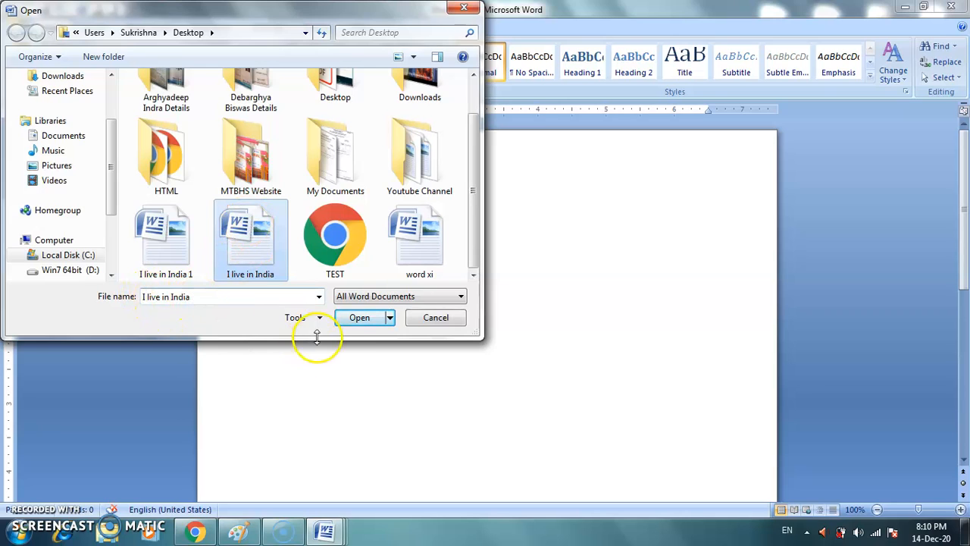
{"action": "left_click", "coordinate": [350, 318]}
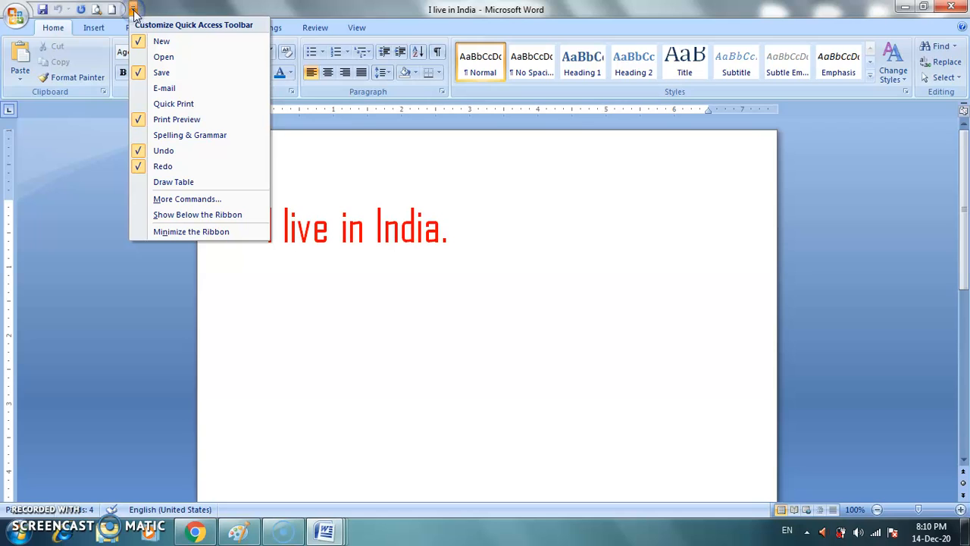
Step: Add the Open command to the Quick Access Toolbar and check the matching file command
{"action": "left_click", "coordinate": [163, 56]}
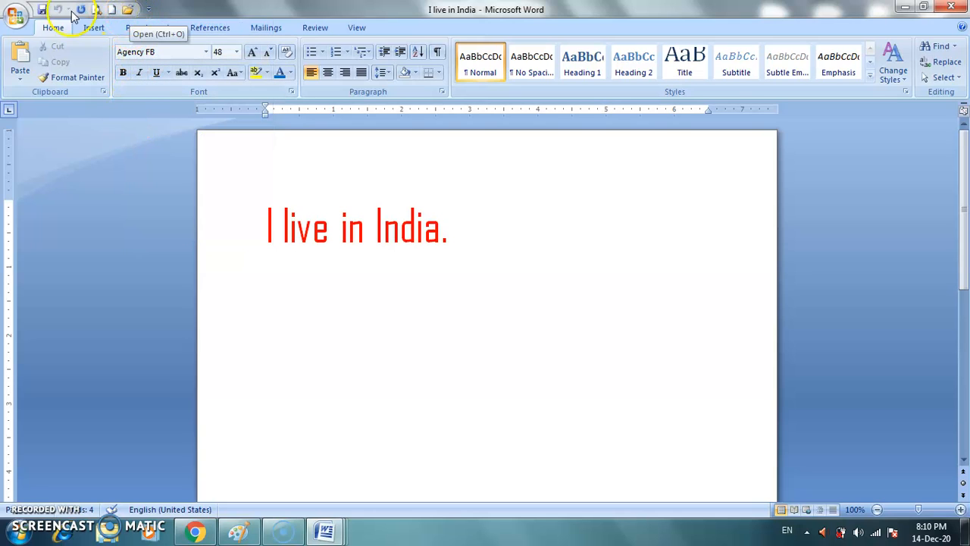
{"action": "left_click", "coordinate": [15, 15]}
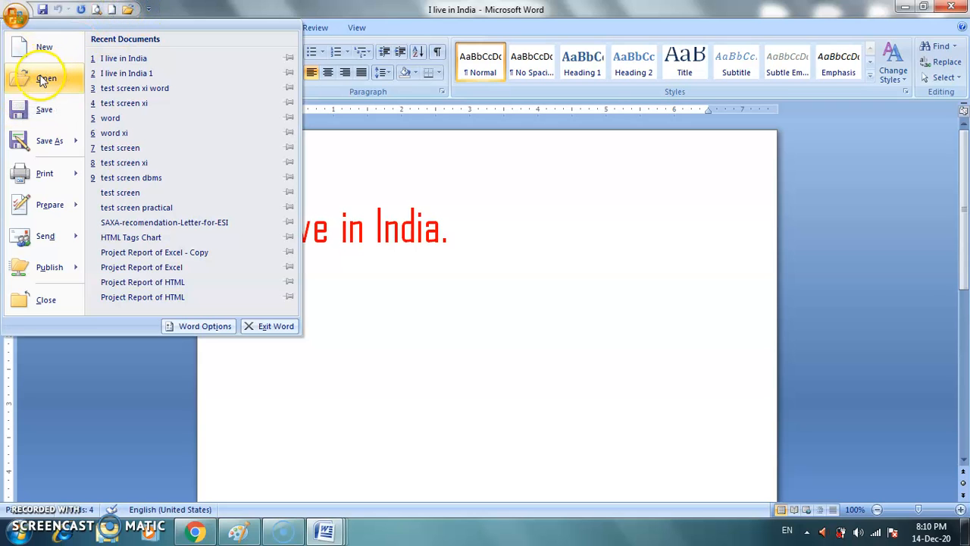
Step: Open "I live in India 1" from the Desktop using the Open command on the Quick Access Toolbar
{"action": "left_click", "coordinate": [128, 11]}
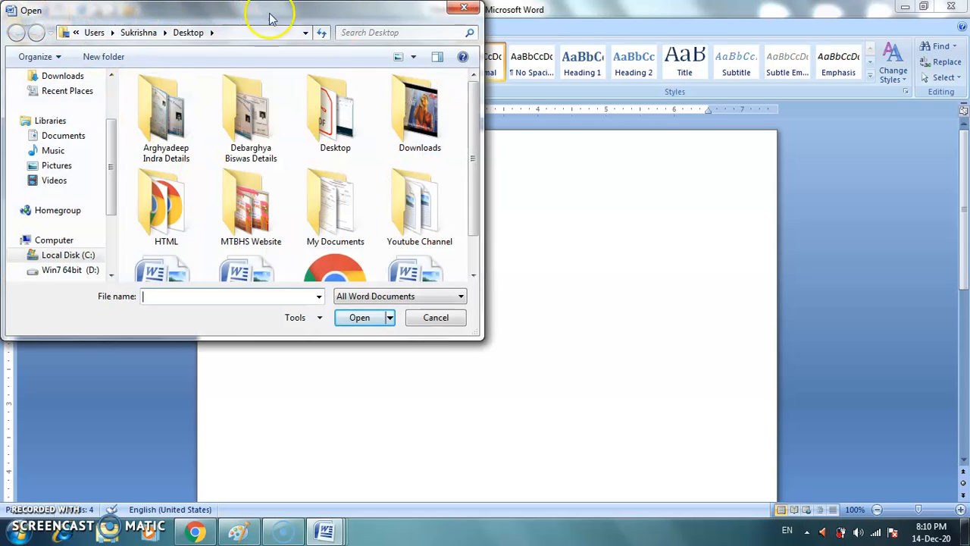
{"action": "left_click_drag", "start_coordinate": [474, 106], "coordinate": [475, 201]}
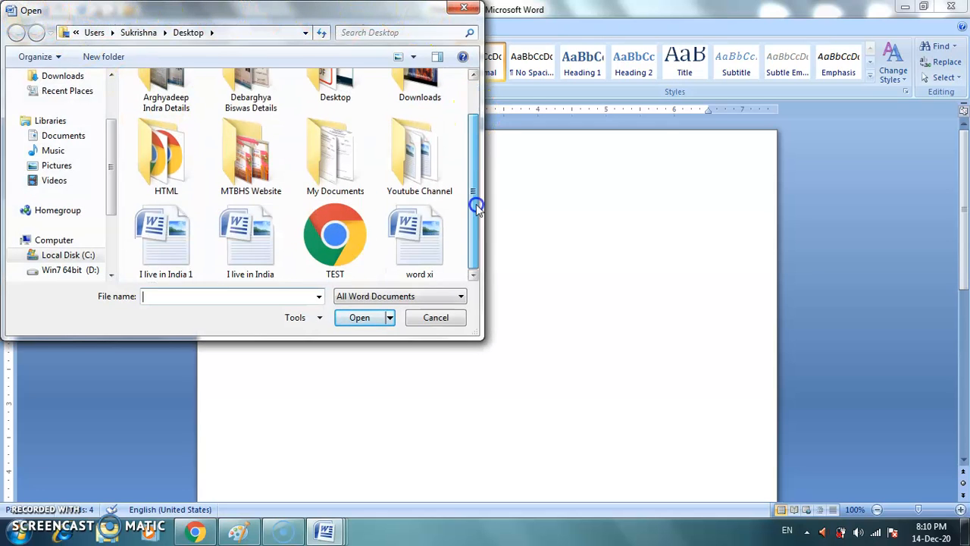
{"action": "left_click", "coordinate": [143, 253]}
{"action": "left_click", "coordinate": [359, 318]}
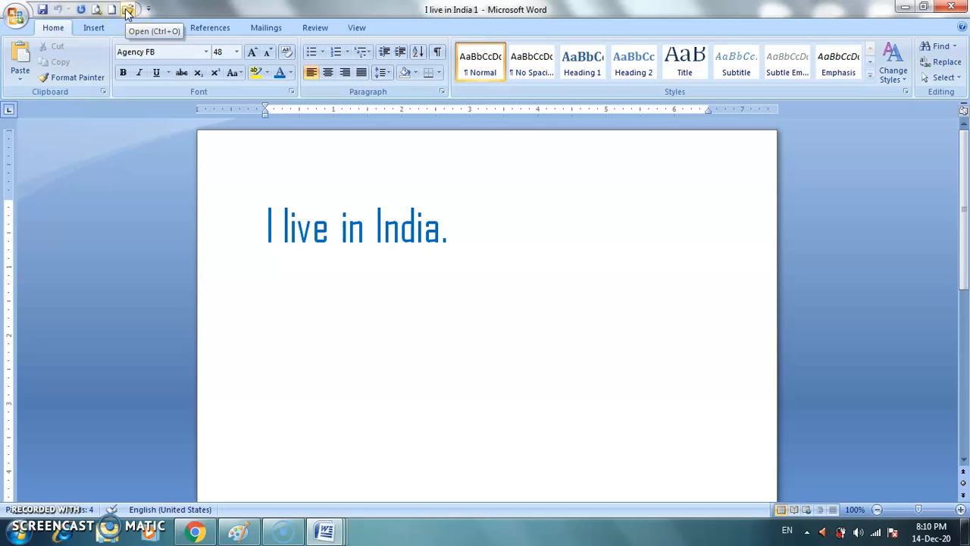
{"action": "left_click", "coordinate": [475, 315]}
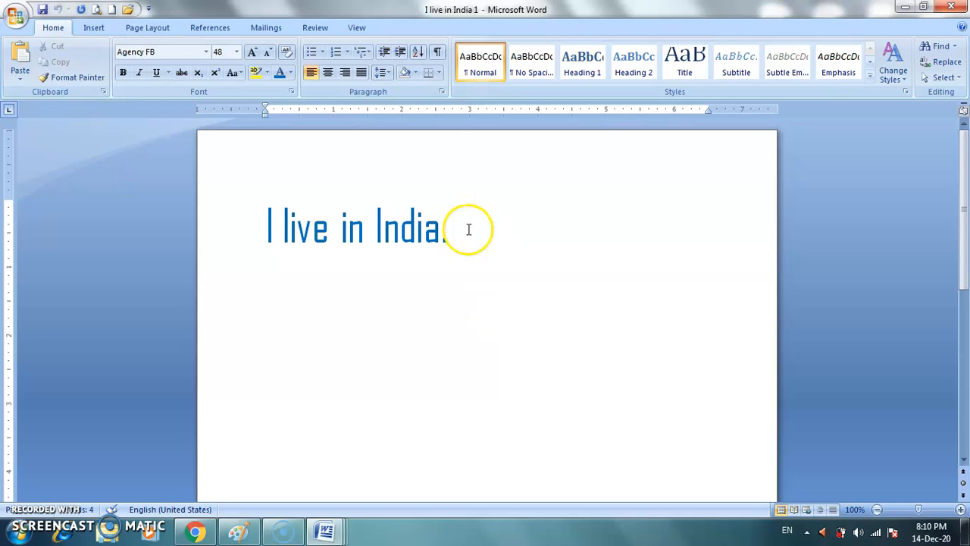
Step: Close "I live in India 1" and reopen it from the Desktop
{"action": "left_click", "coordinate": [951, 7]}
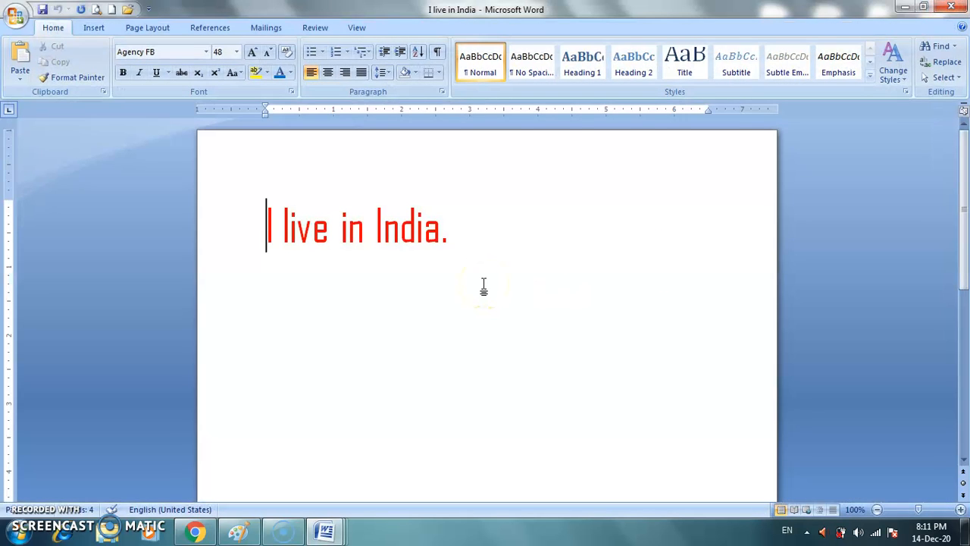
{"action": "key", "text": "ctrl+o"}
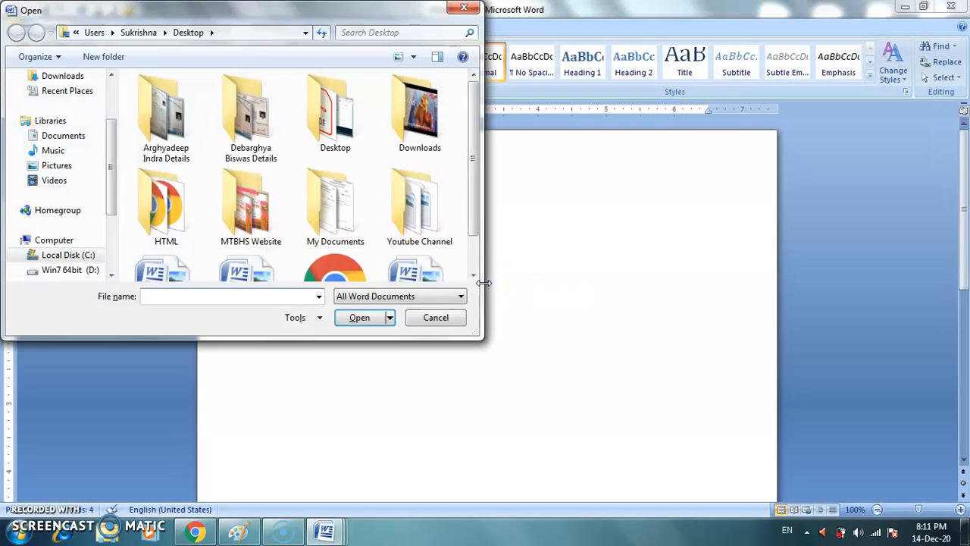
{"action": "left_click_drag", "start_coordinate": [216, 20], "coordinate": [402, 132]}
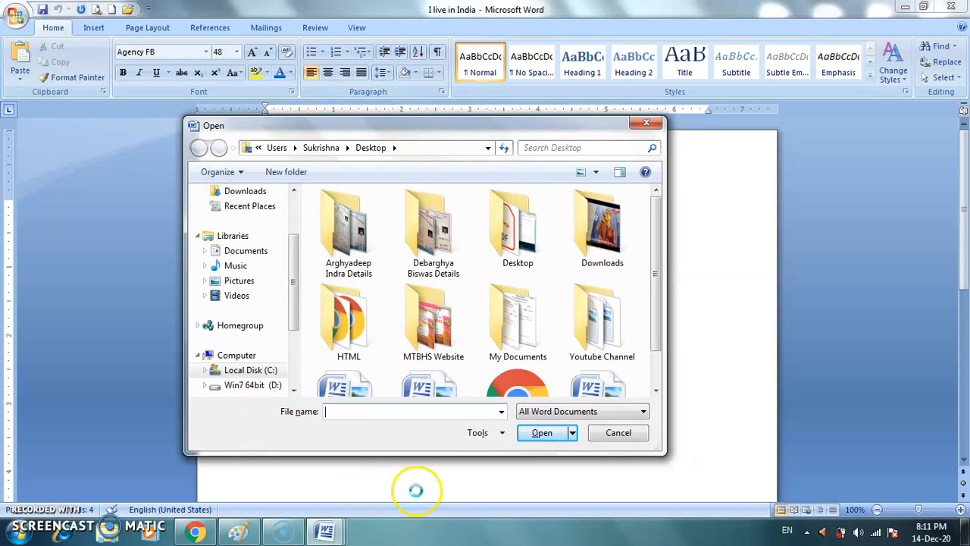
{"action": "scroll", "coordinate": [667, 256], "scroll_direction": "down", "scroll_amount": 1}
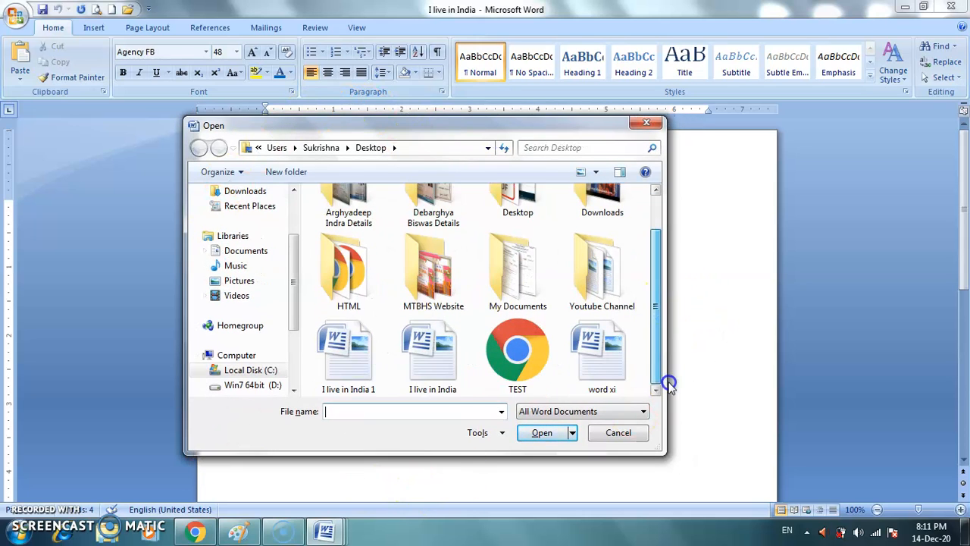
{"action": "left_click", "coordinate": [450, 377]}
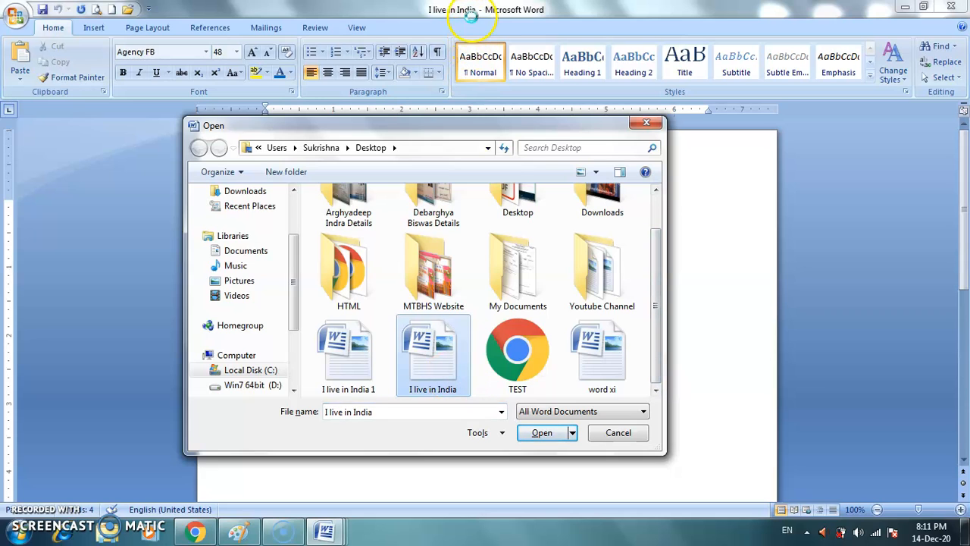
{"action": "left_click", "coordinate": [372, 362]}
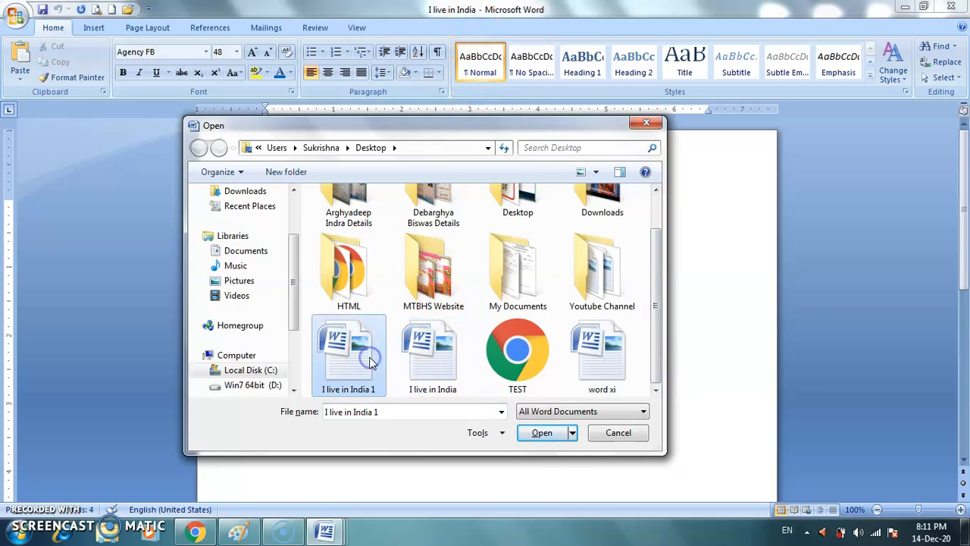
{"action": "left_click", "coordinate": [551, 432]}
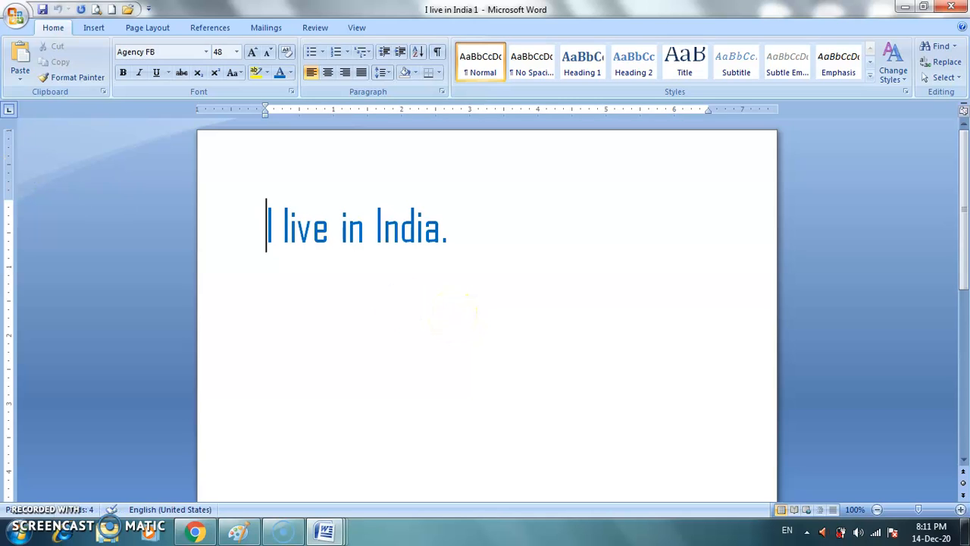
Step: Show the file commands and recent documents
{"action": "left_click", "coordinate": [13, 19]}
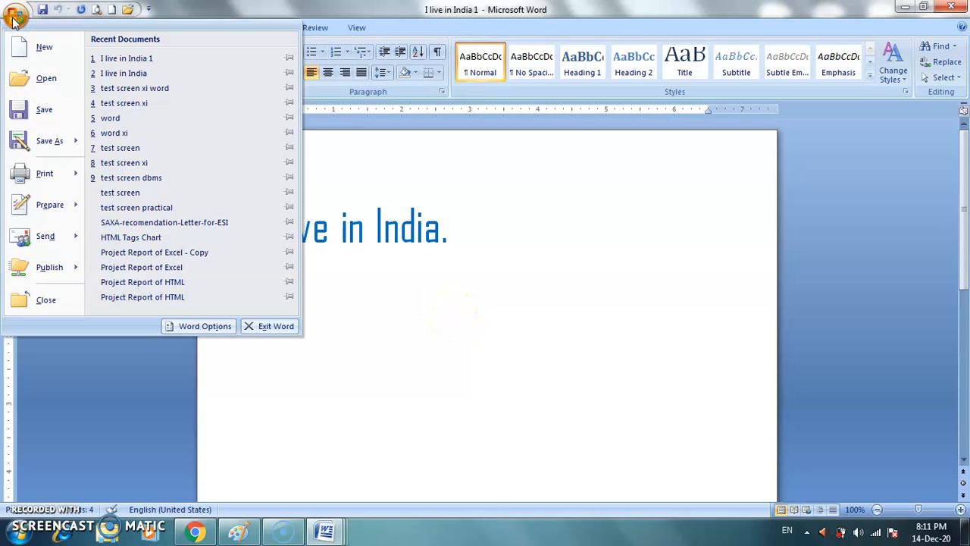